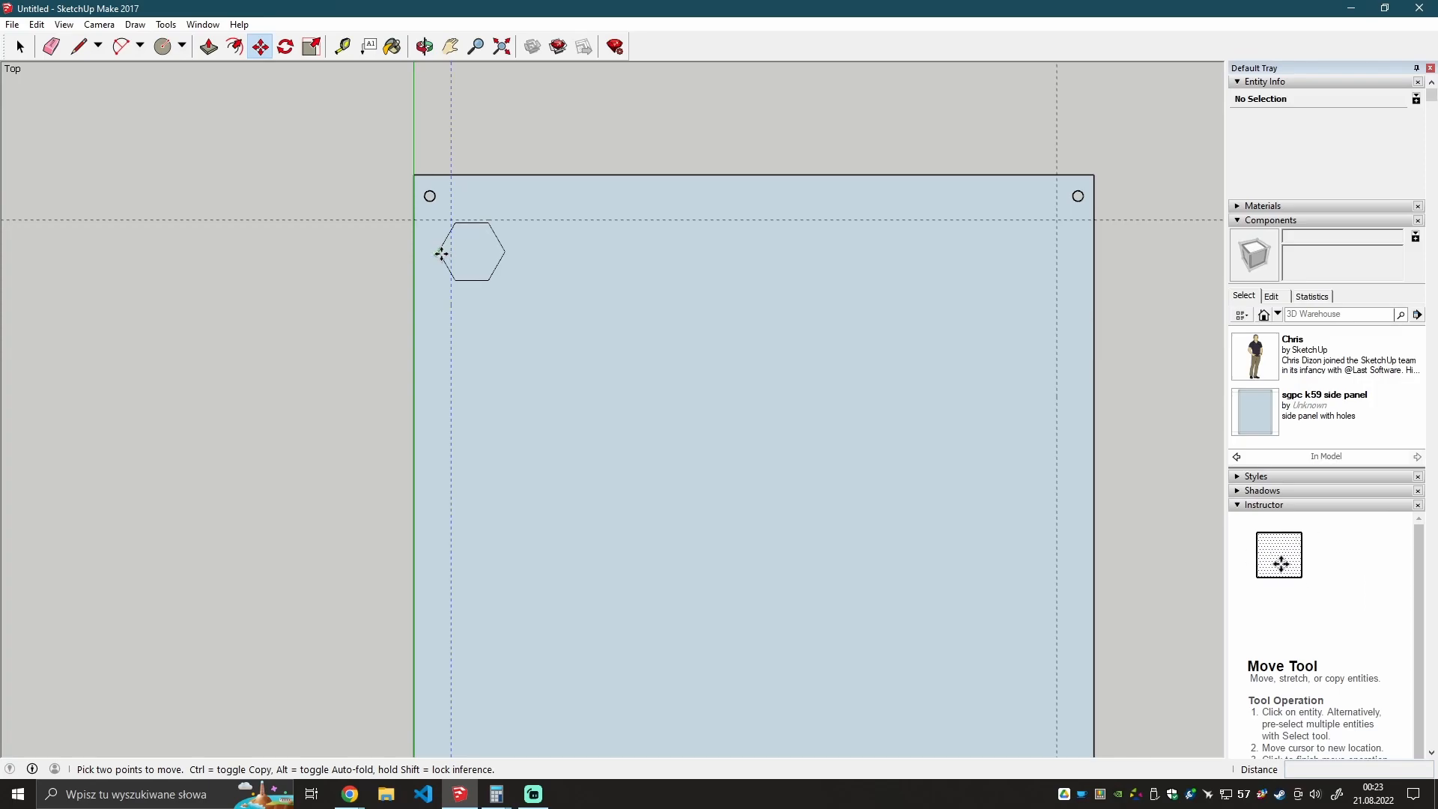
Move the hexagon so its left corner touches the vertical guide and its top edge lies on the horizontal guide.
key("Escape")
key("space")
left_click(473, 281)
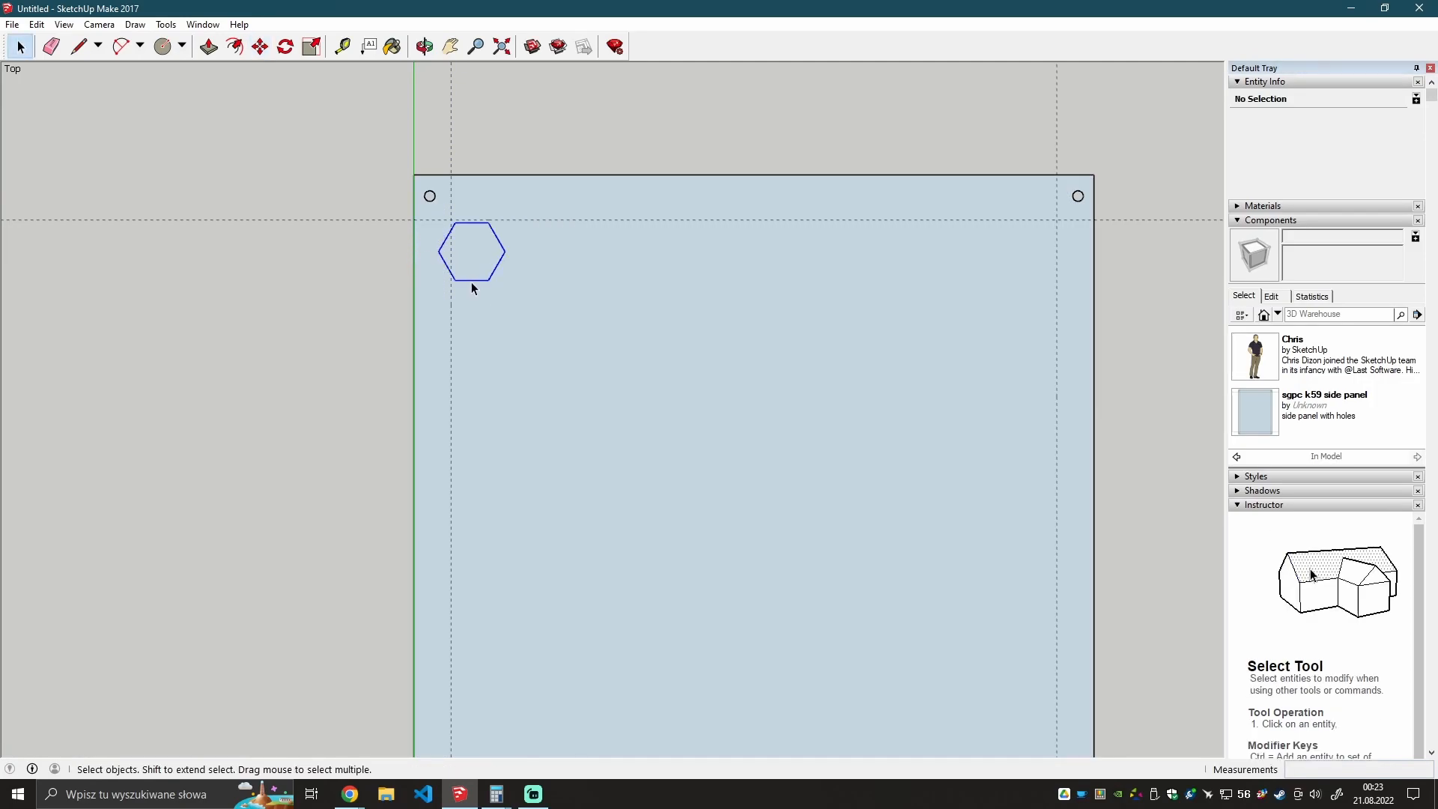
key("m")
left_click(438, 252)
left_click(451, 251)
left_click(487, 223)
left_click(487, 220)
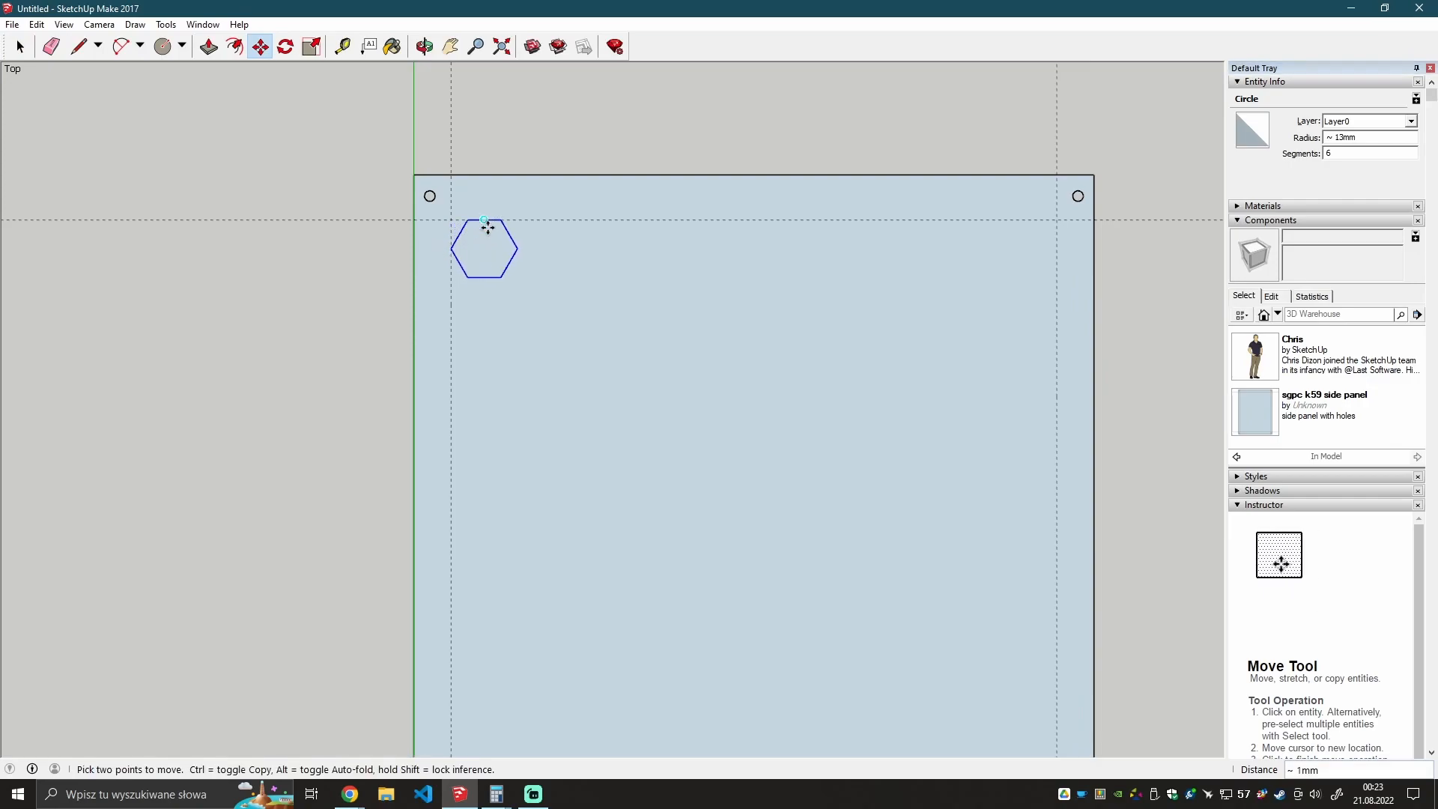
Place a guide 4 mm off the first hexagon's lower-right edge and copy the hexagon so its upper-left edge midpoint meets it.
key("t")
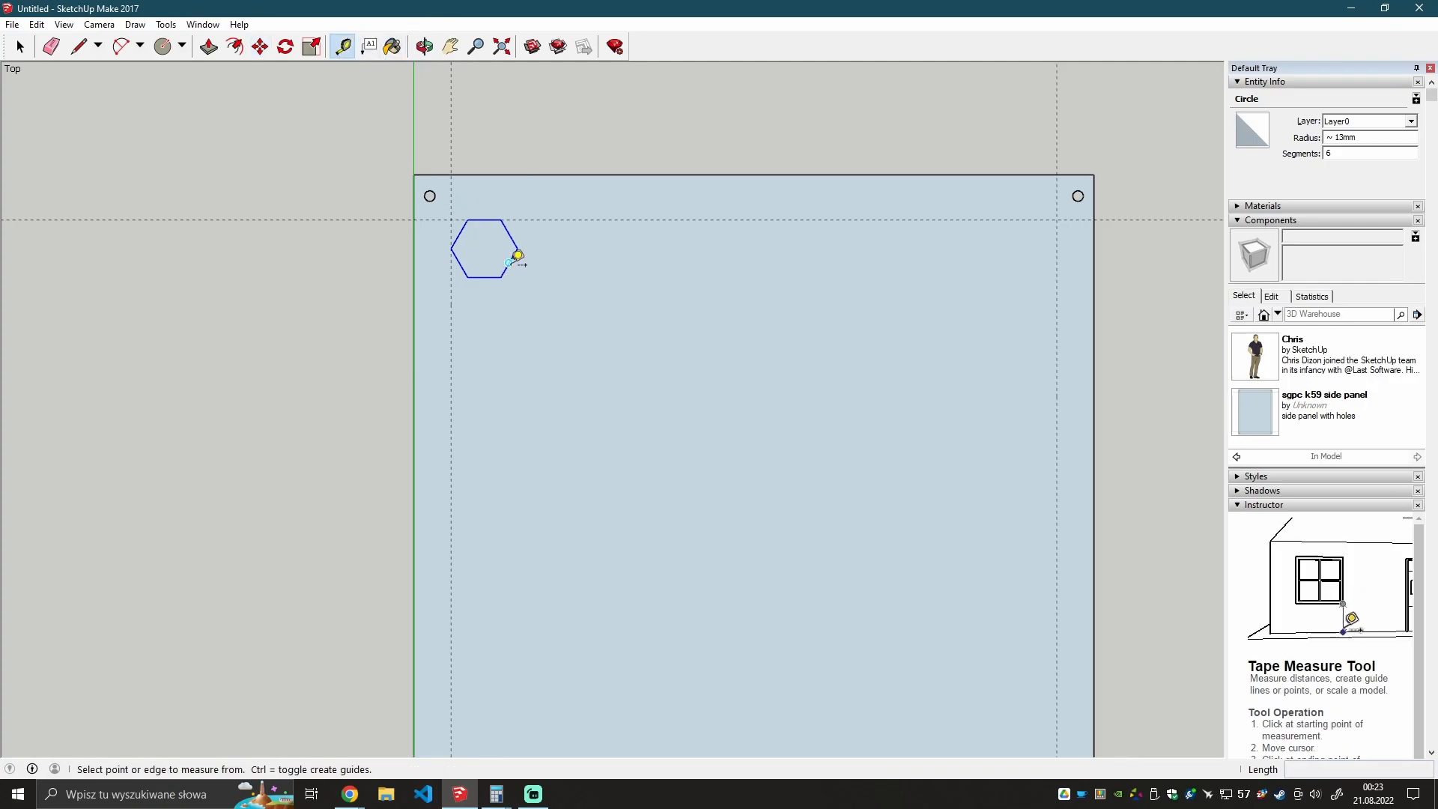
left_click(510, 262)
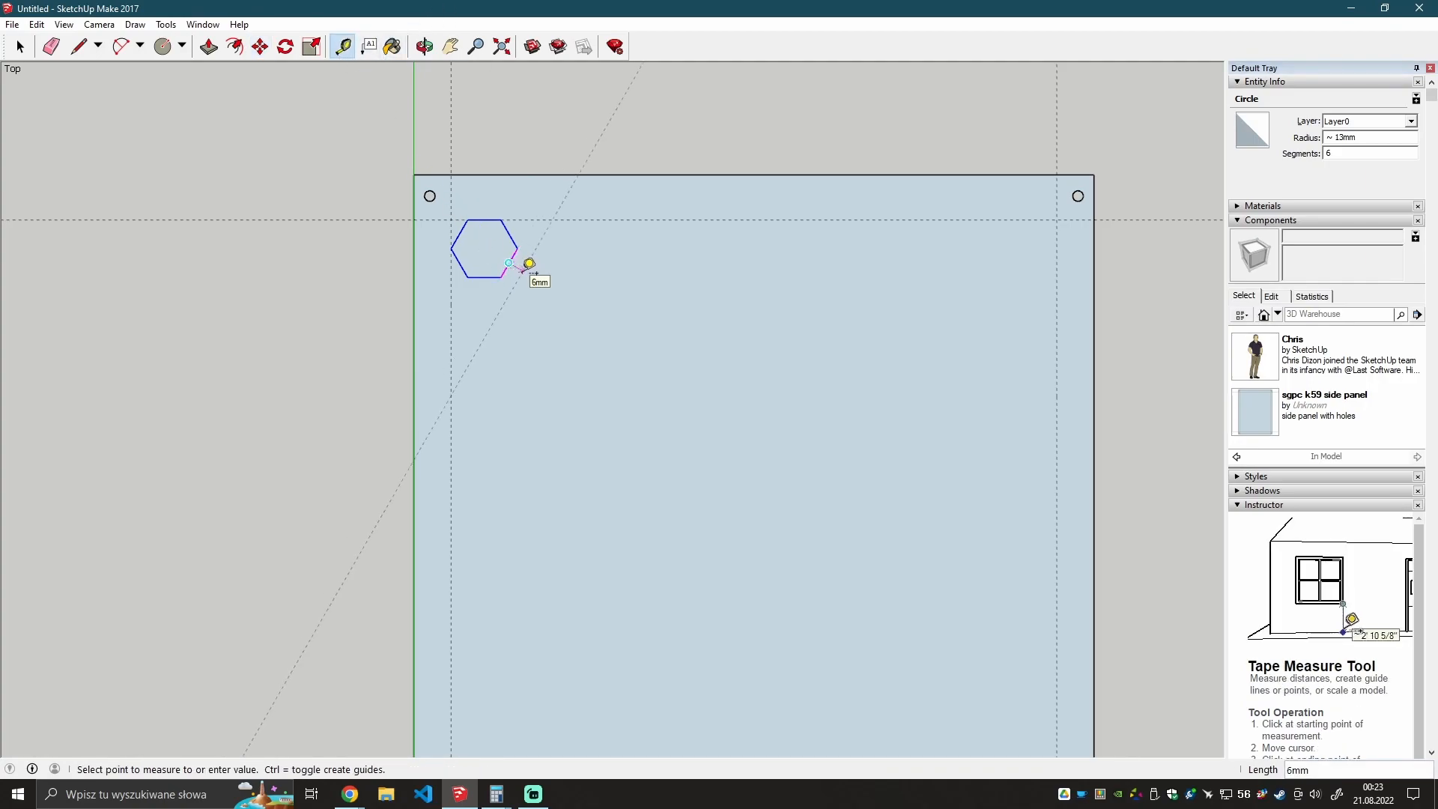
left_click(529, 264)
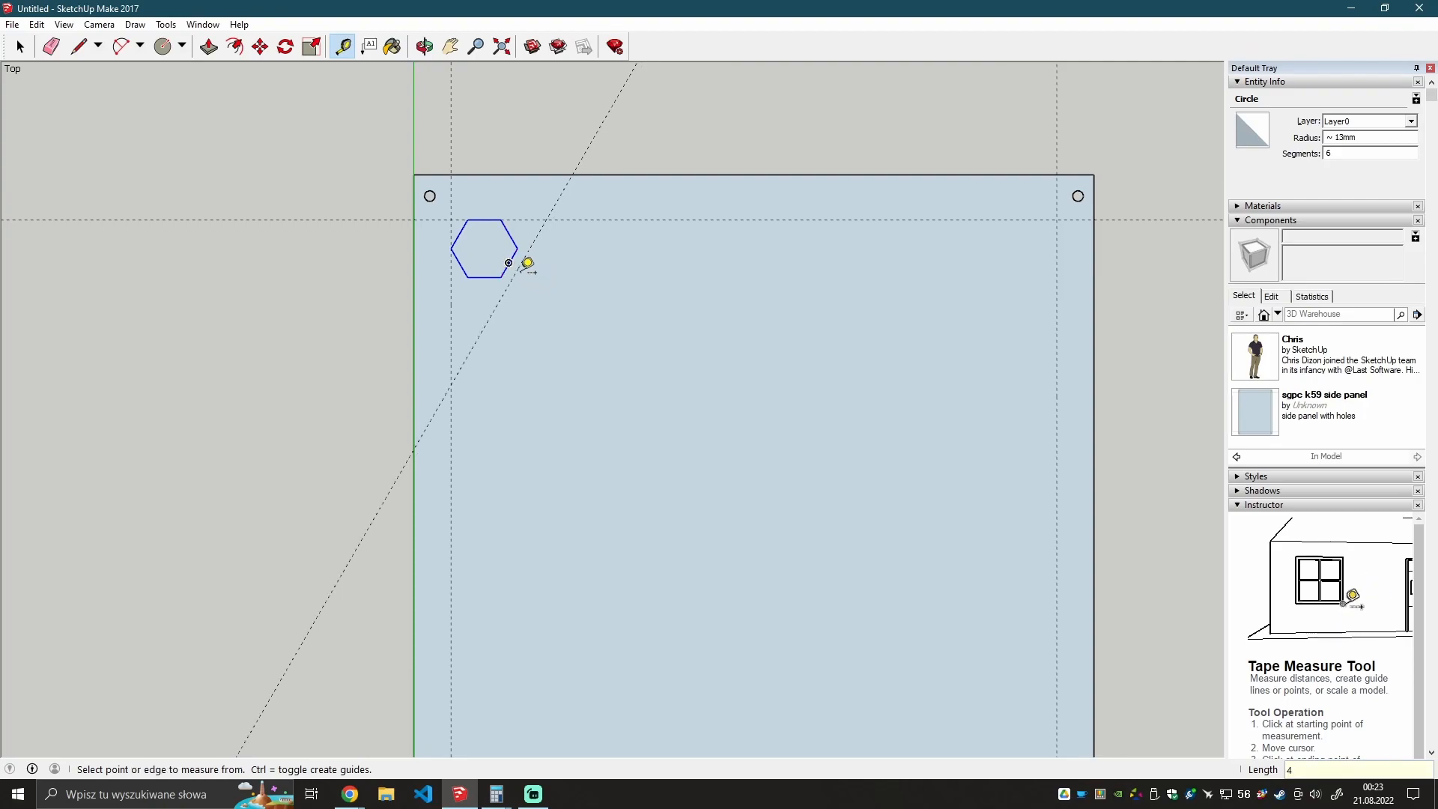
key("m")
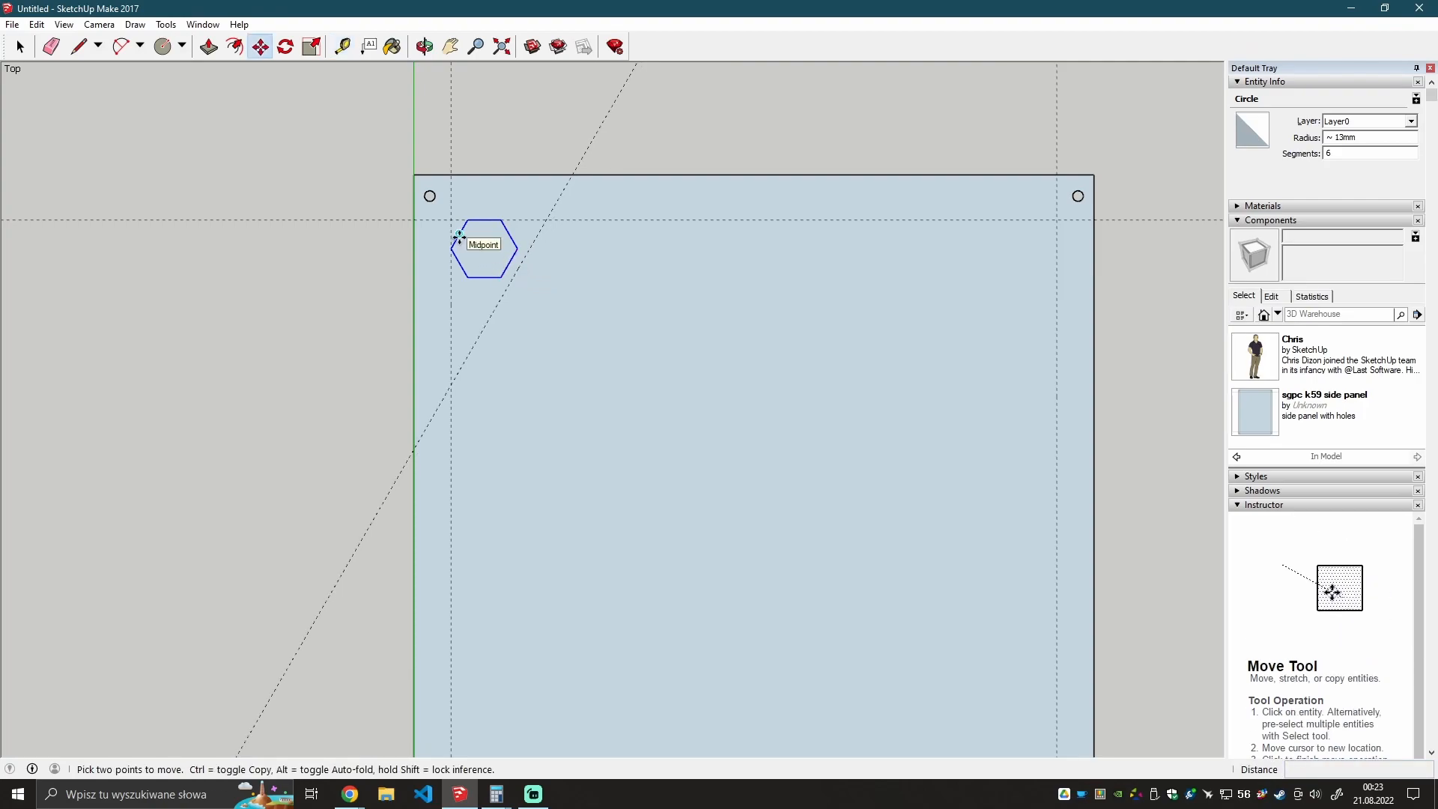
key("ctrl")
left_click(459, 234)
left_click(529, 266)
Place a parallel guide 4 mm off the upper-right edge of the second hexagon.
key("t")
left_click(568, 267)
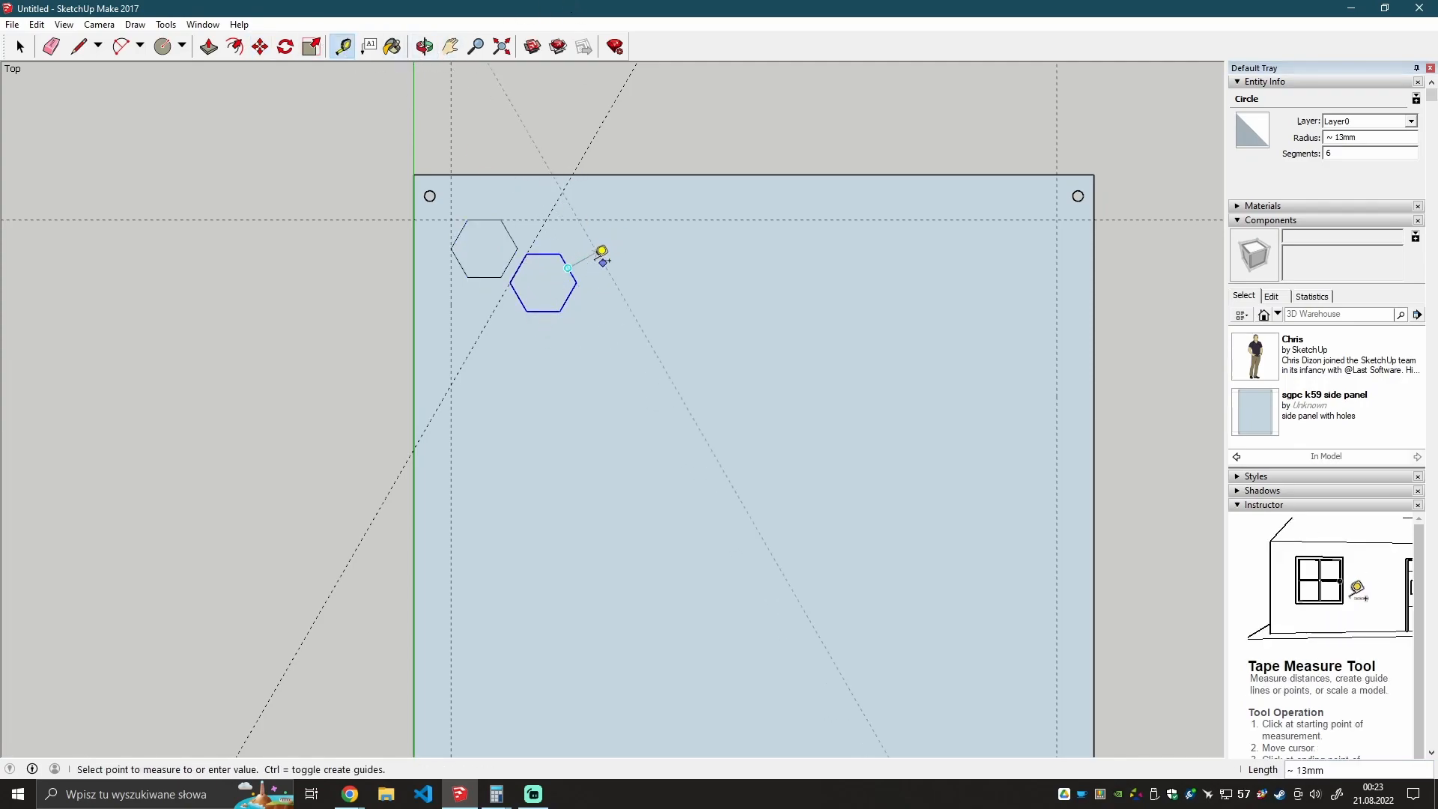
type("4")
key("Return")
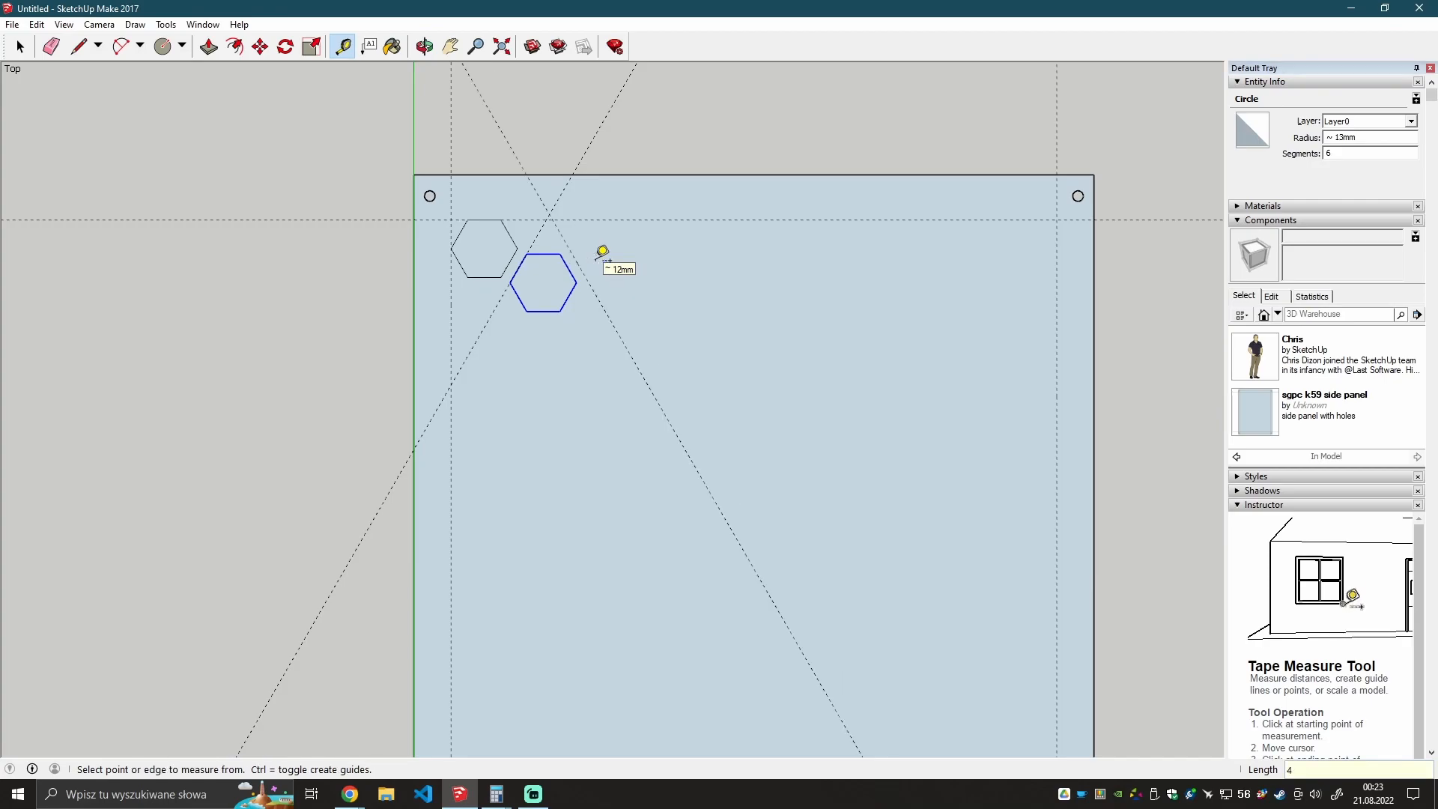
Copy the second hexagon onto the new guide as a third hexagon, level with the first one.
key("space")
left_click(536, 244)
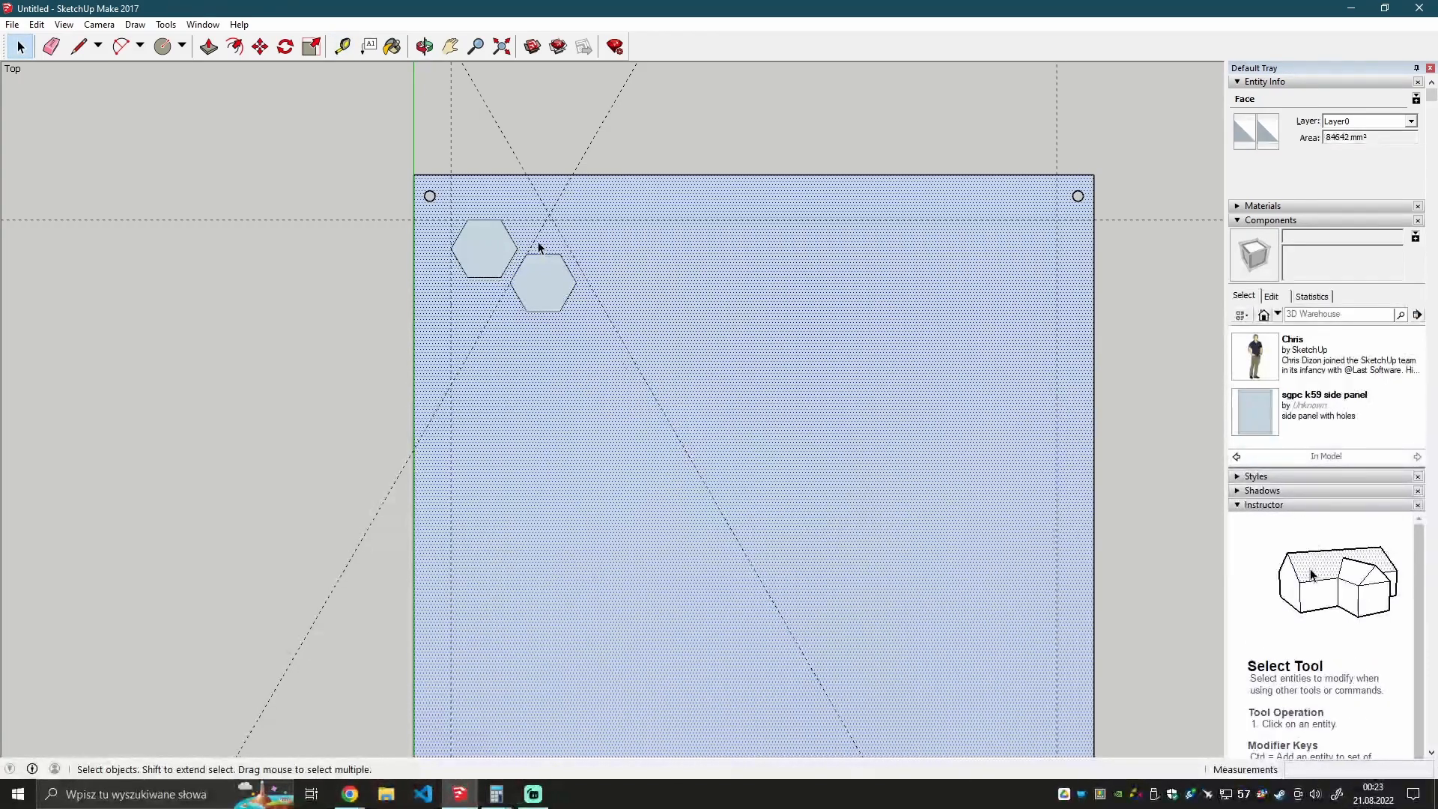
left_click(530, 250)
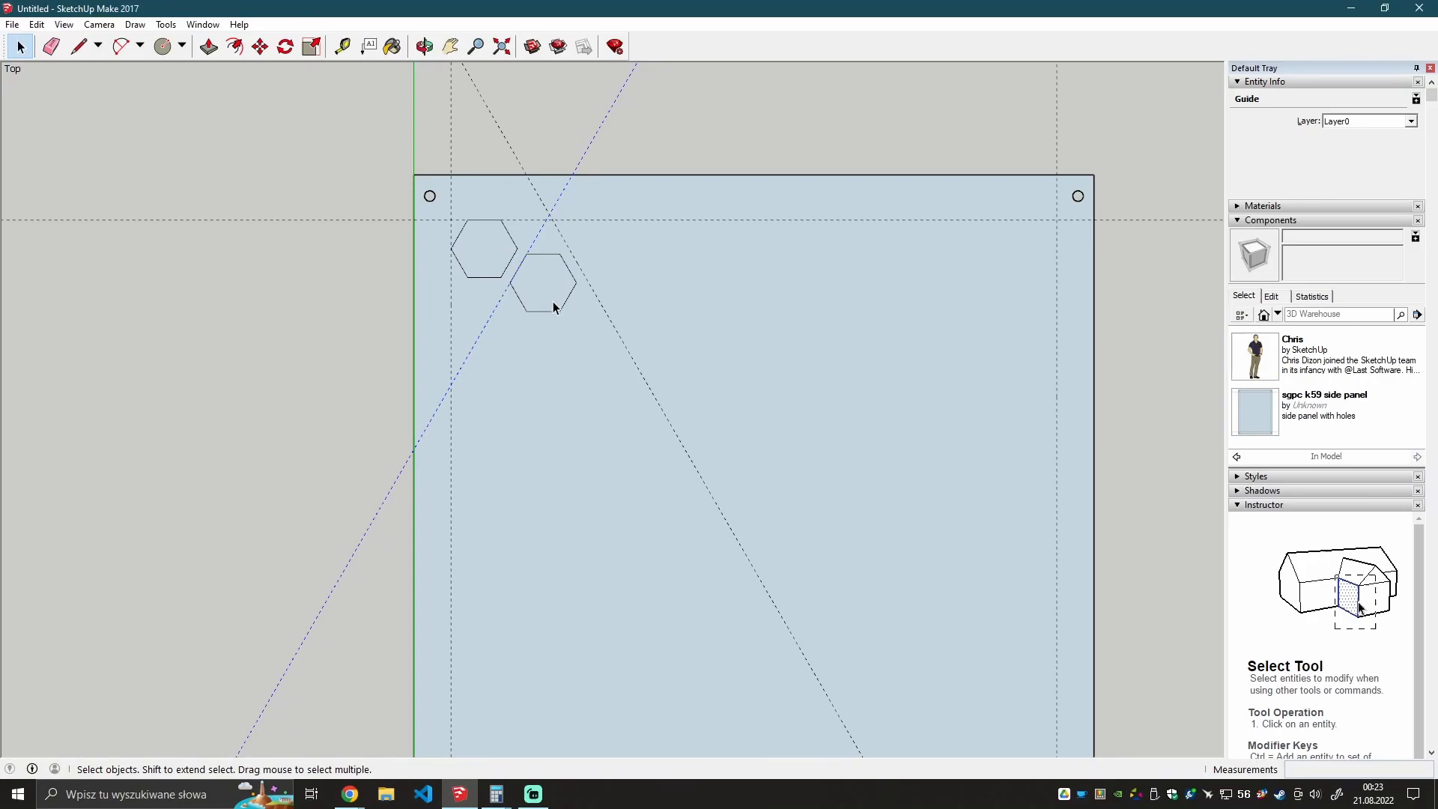
left_click(553, 313)
key("m")
left_click(518, 297)
key("ctrl")
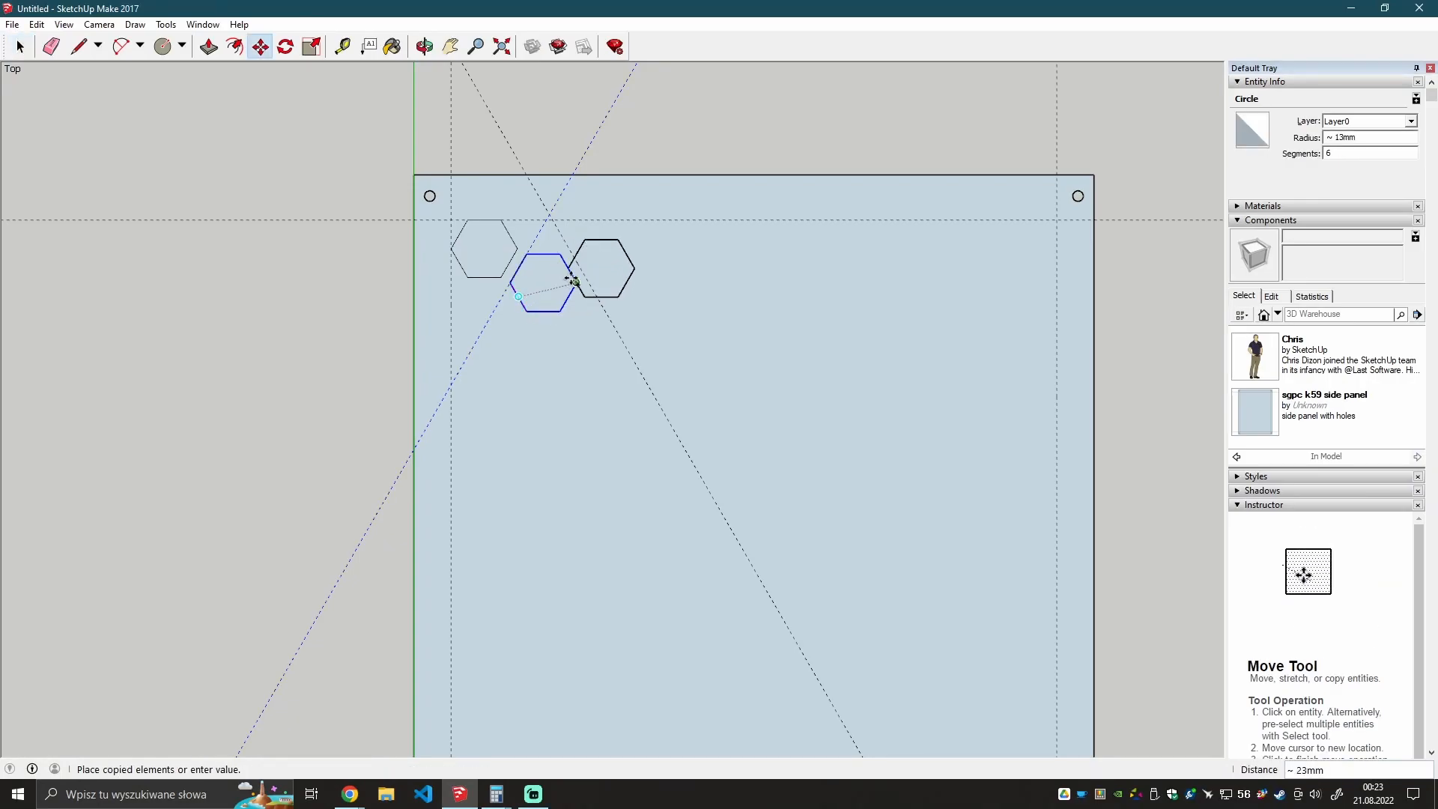
left_click(576, 264)
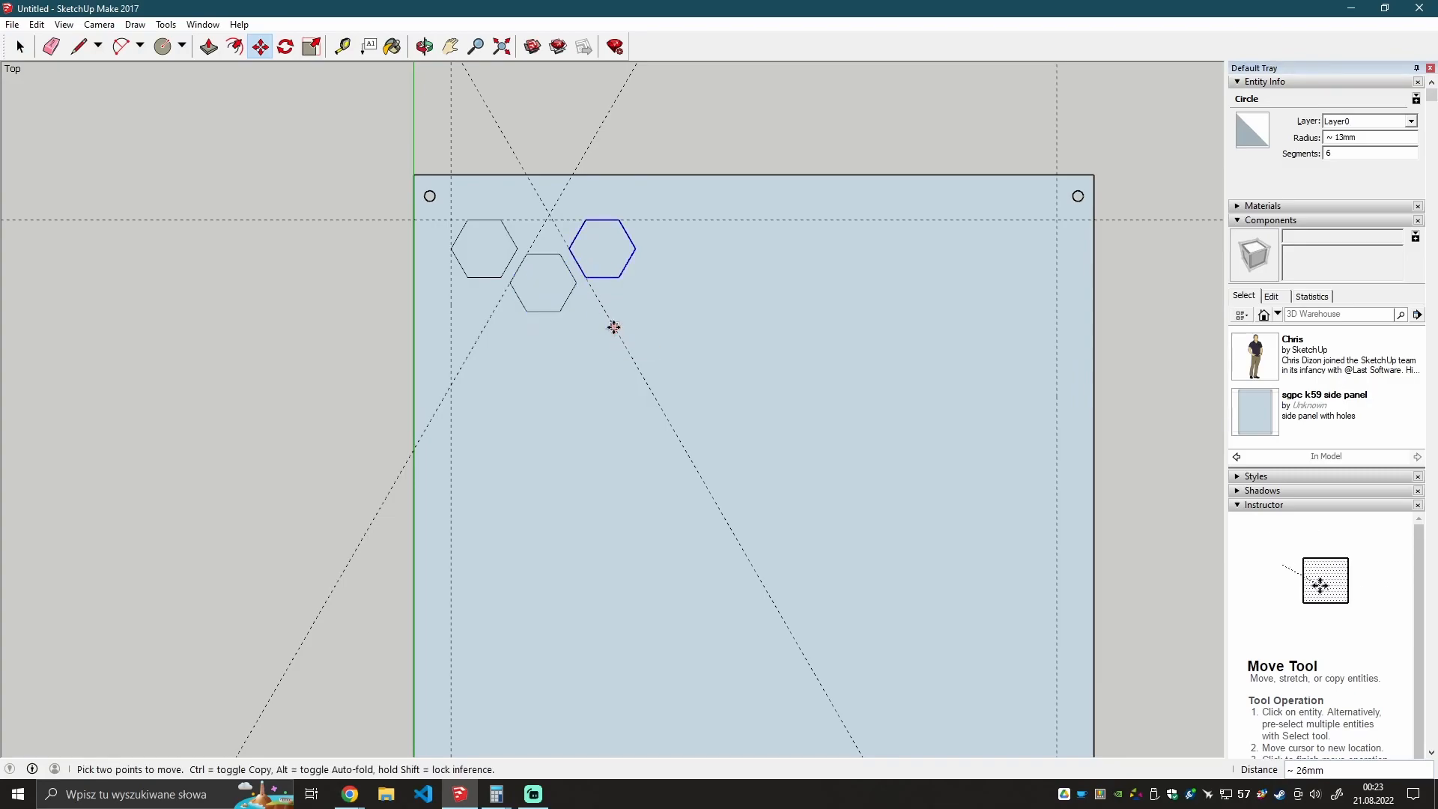
Add a guide 4 mm off the third hexagon's lower-right edge and copy the hexagon onto it as the fourth, lower one.
key("t")
left_click(627, 263)
type("4")
key("Return")
key("space")
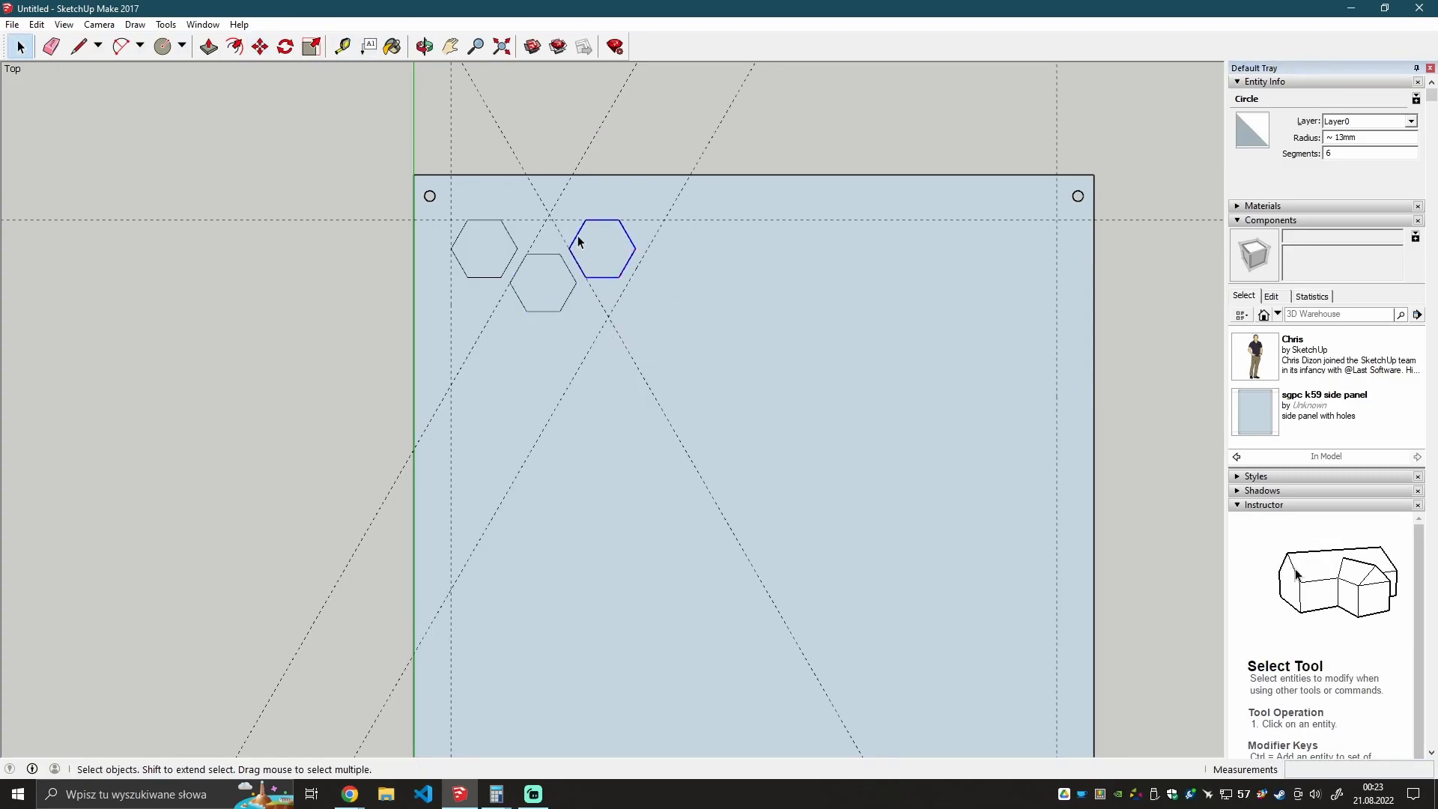
key("m")
left_click(578, 234)
key("ctrl")
left_click(637, 268)
Add a guide 4 mm off the fourth hexagon's upper-right edge and copy the hexagon onto it as the fifth, upper one.
key("t")
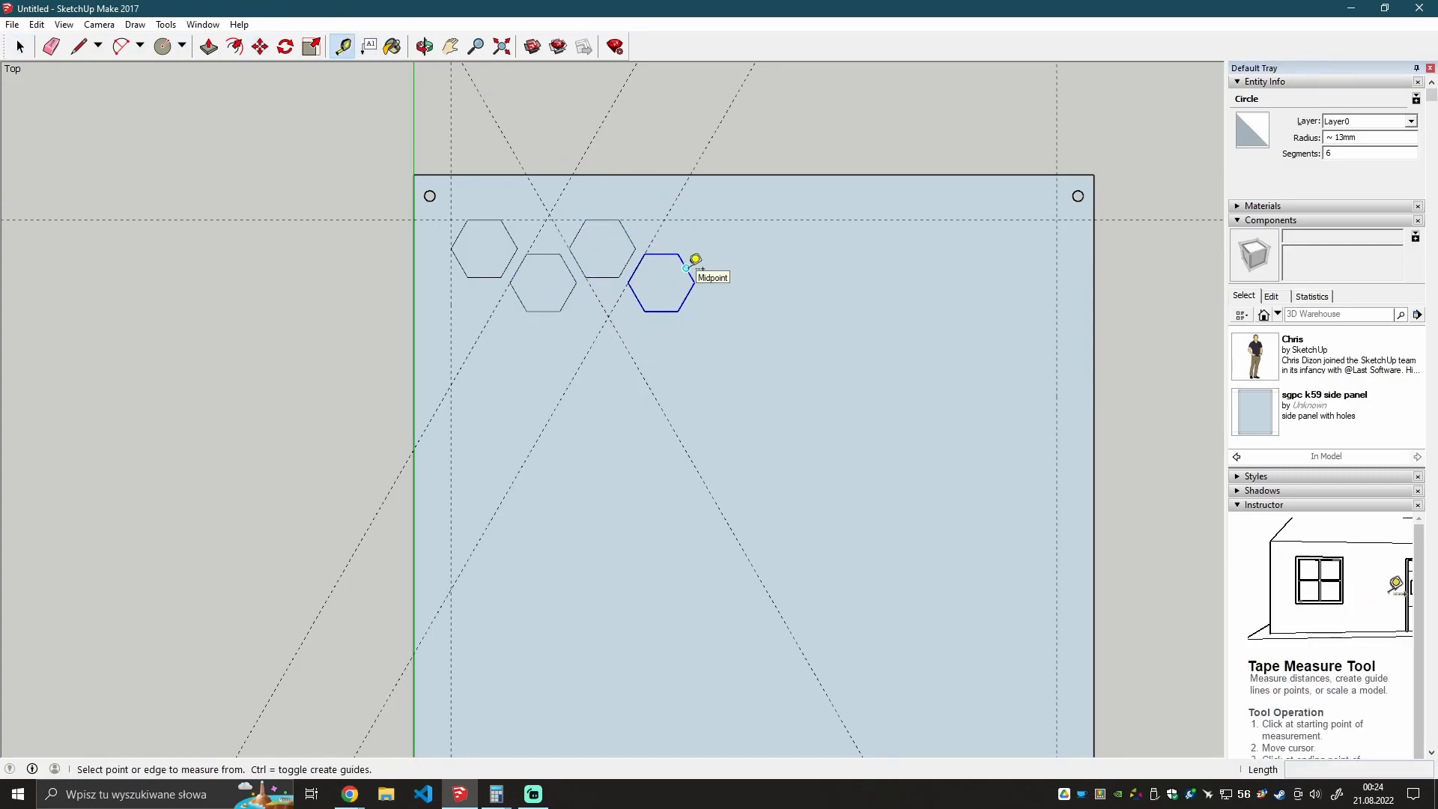
left_click(686, 268)
type("4")
key("Return")
key("m")
left_click(637, 298)
key("ctrl")
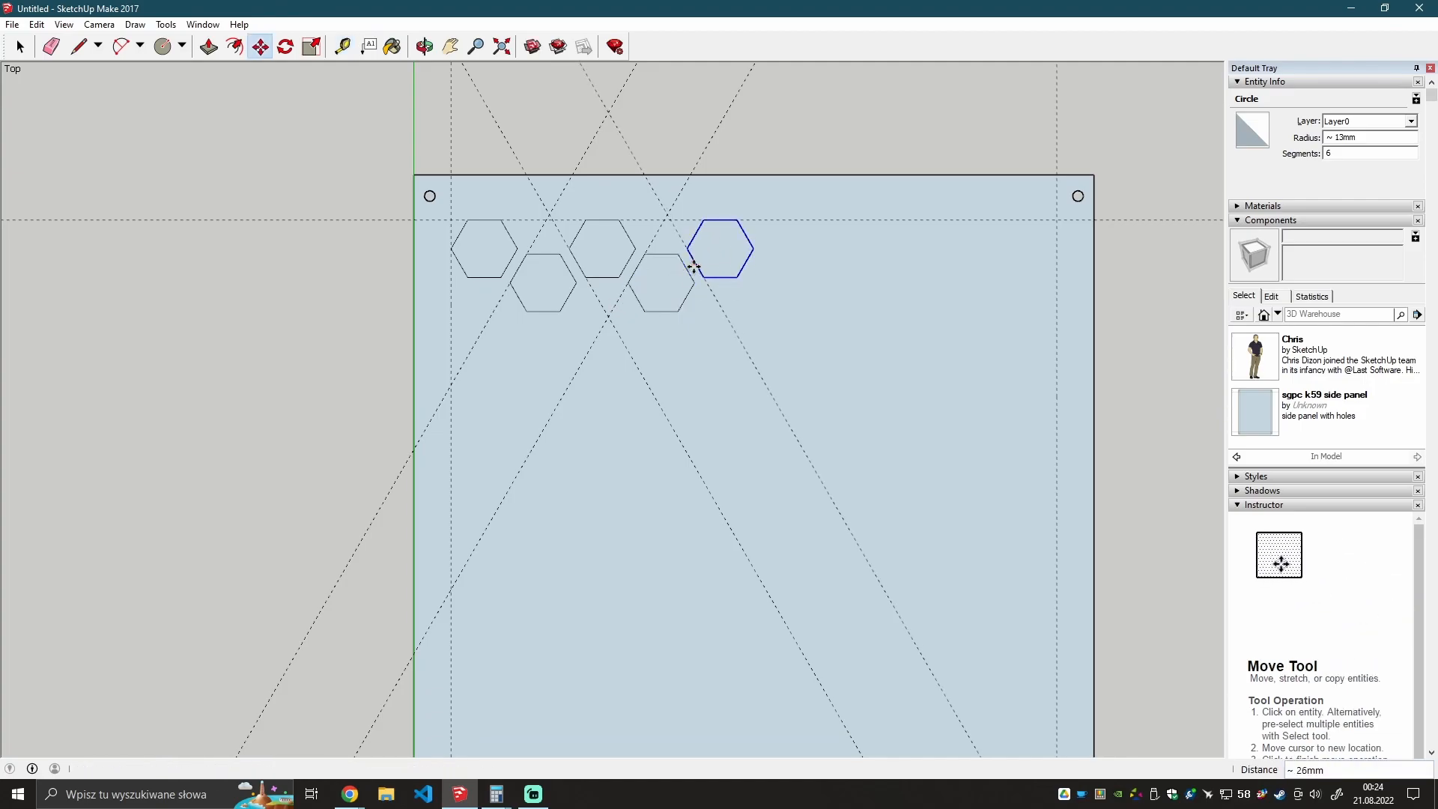
left_click(695, 263)
Add a guide 4 mm off the fifth hexagon's lower-right edge and copy the hexagon onto it as the sixth, lower one.
key("t")
left_click(741, 238)
type("4")
key("Return")
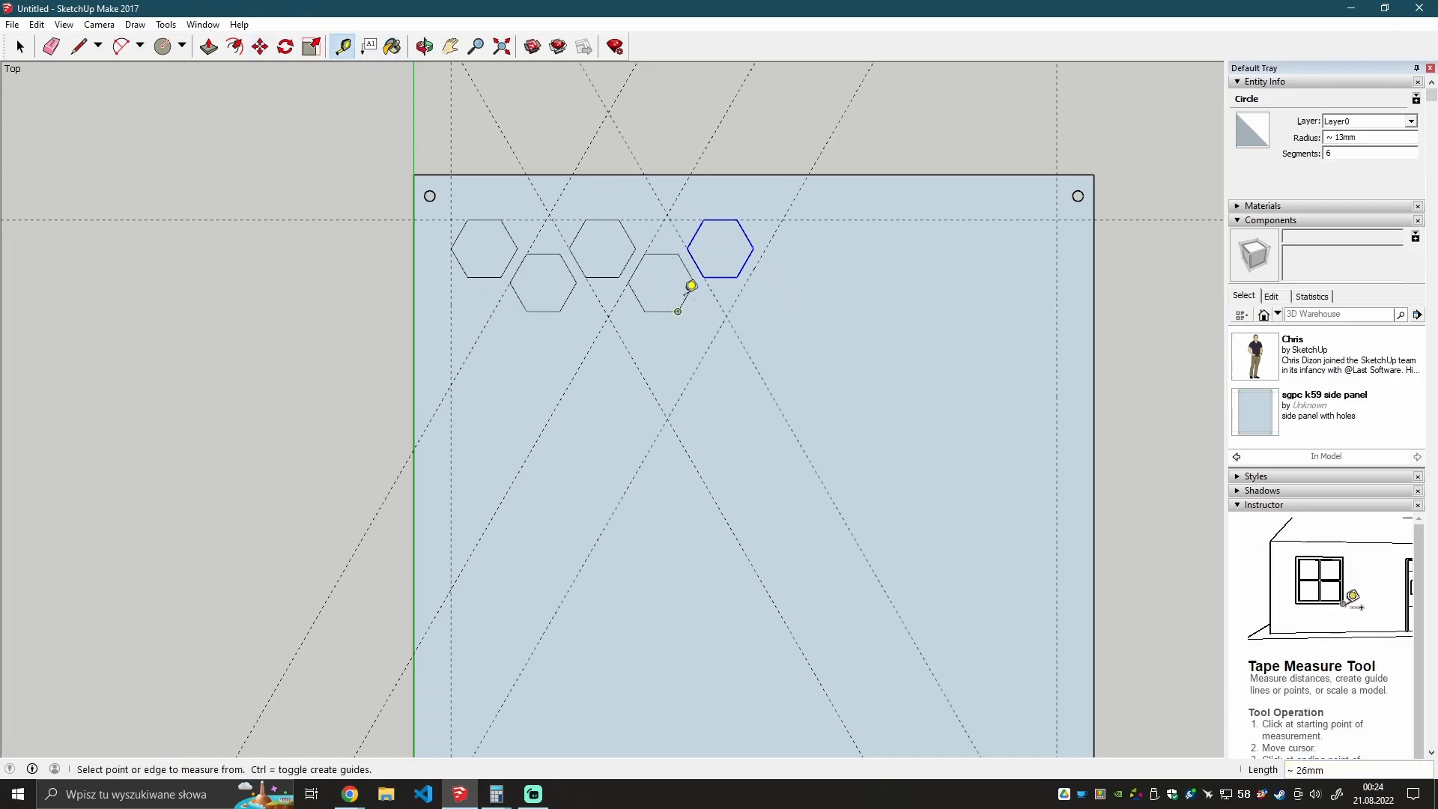
key("m")
left_click(696, 232)
key("ctrl")
left_click(754, 266)
Add a guide 4 mm off the sixth hexagon's upper-right edge and copy the hexagon onto it as the seventh, upper one.
key("t")
left_click(804, 268)
type("4")
key("Return")
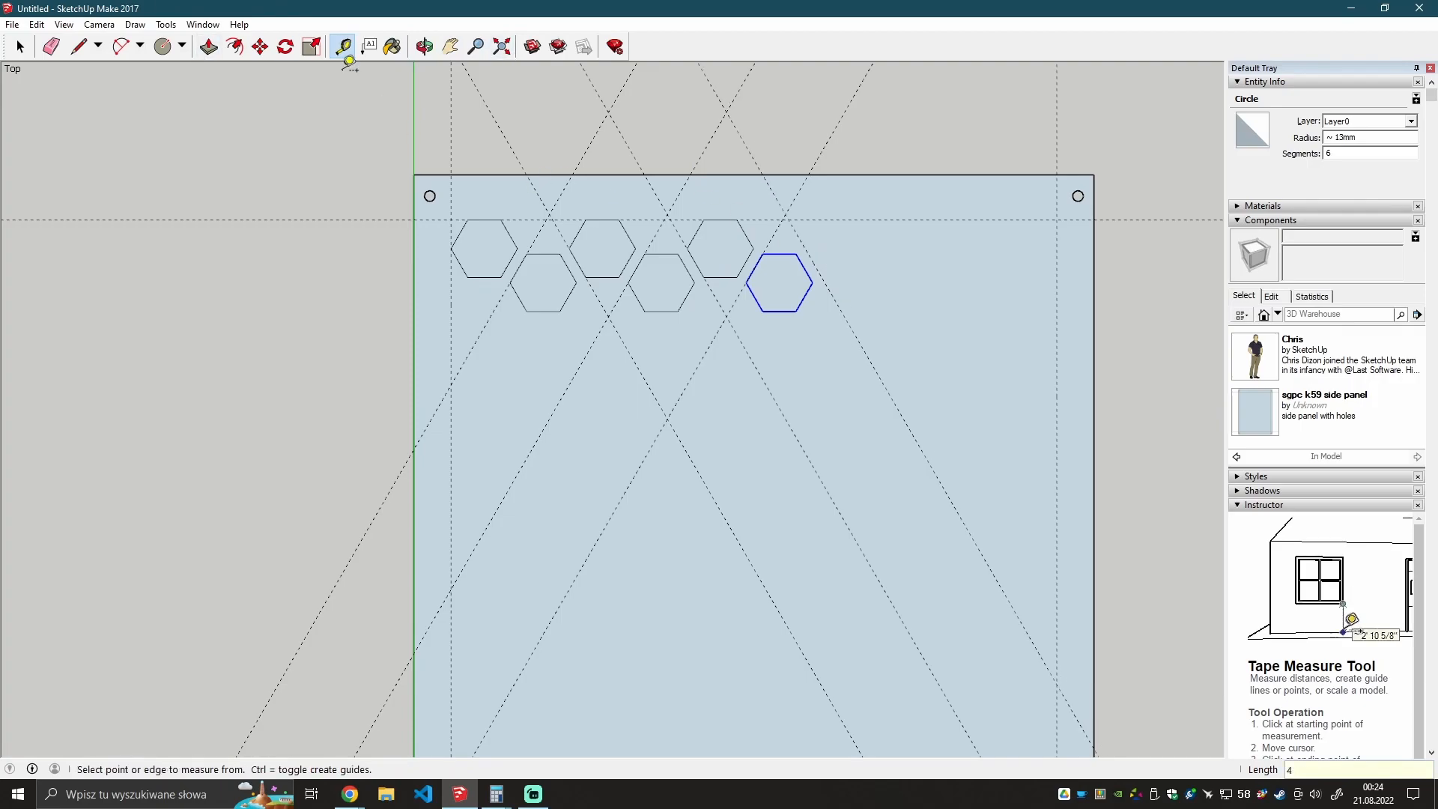
key("m")
left_click(754, 297)
key("ctrl")
left_click(813, 263)
Add a guide 4 mm off the seventh hexagon's lower-right edge and copy the hexagon onto it as the eighth, lower one.
left_click(342, 46)
left_click(862, 262)
type("4")
key("Return")
left_click(259, 47)
left_click(874, 263)
Add a guide 4 mm off the eighth hexagon's upper-right edge and copy the hexagon onto it as the ninth, upper one.
key("t")
left_click(872, 297)
type("4")
key("Return")
key("m")
left_click(872, 297)
left_click(931, 263, "ctrl")
Add a guide 4 mm off the ninth hexagon's lower-right edge and copy the hexagon onto it as the tenth, lower one.
key("t")
left_click(981, 263)
type("4")
key("Return")
key("m")
left_click(932, 234)
key("ctrl")
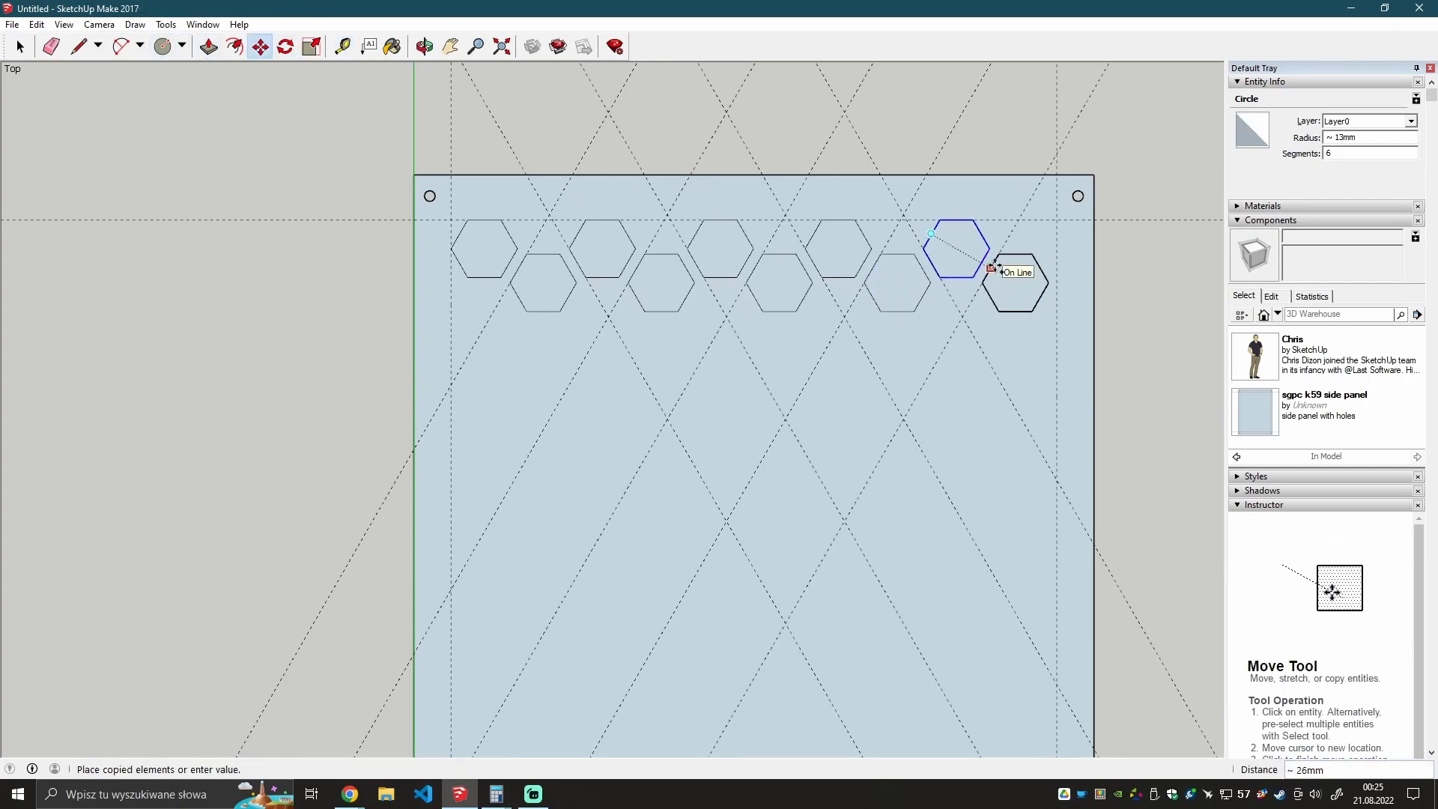
left_click(991, 268)
Delete the slanted construction guides, keeping the horizontal and vertical margin guides.
key("space")
left_click(906, 419)
key("Delete")
left_click(987, 360)
key("Delete")
left_click(910, 432)
key("Delete")
left_click(667, 420)
key("Delete")
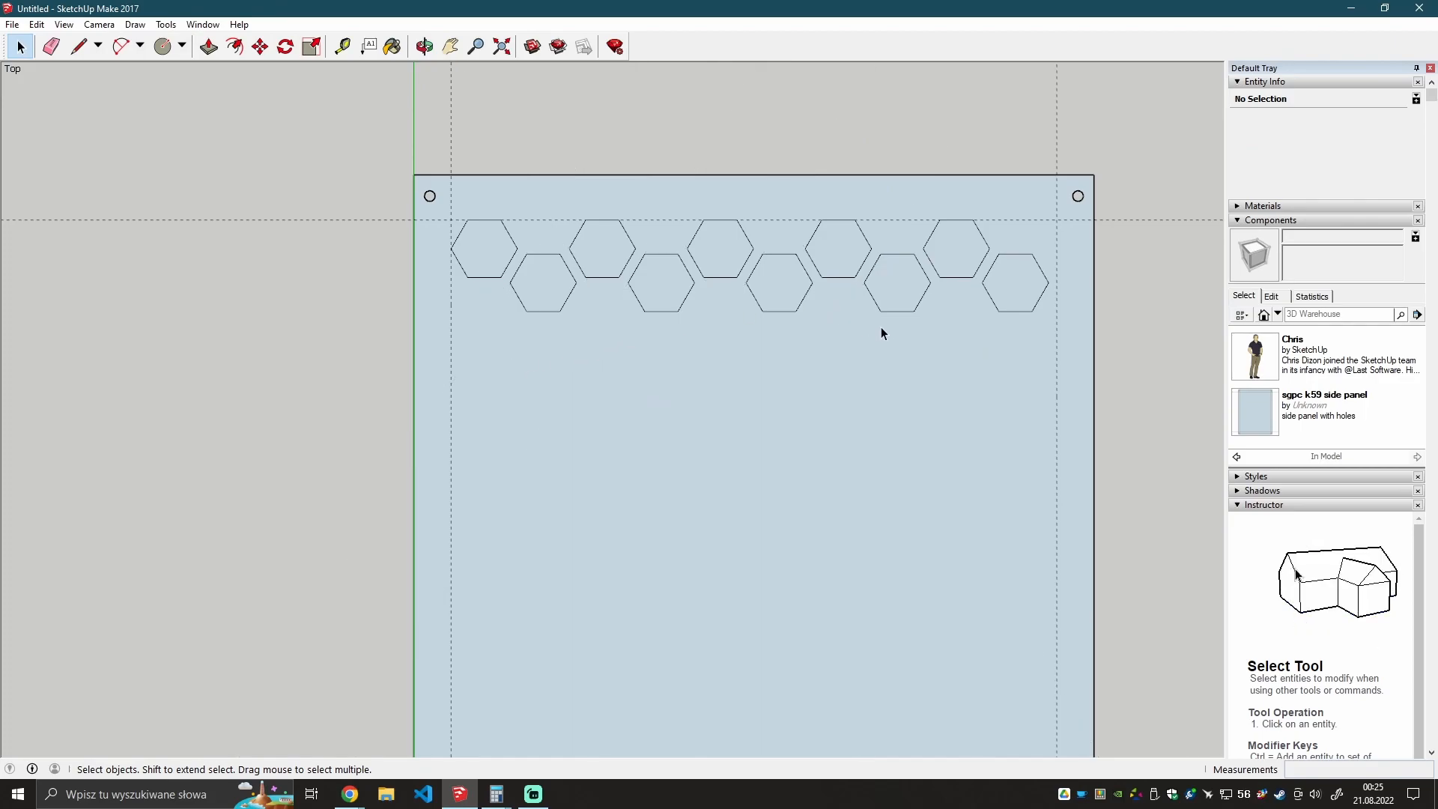
Make a component named "HoneyComb Pattern" from the edges of all ten hexagons, without replacing the selection.
triple_click(671, 313)
triple_click(560, 311, "shift")
triple_click(492, 278, "shift")
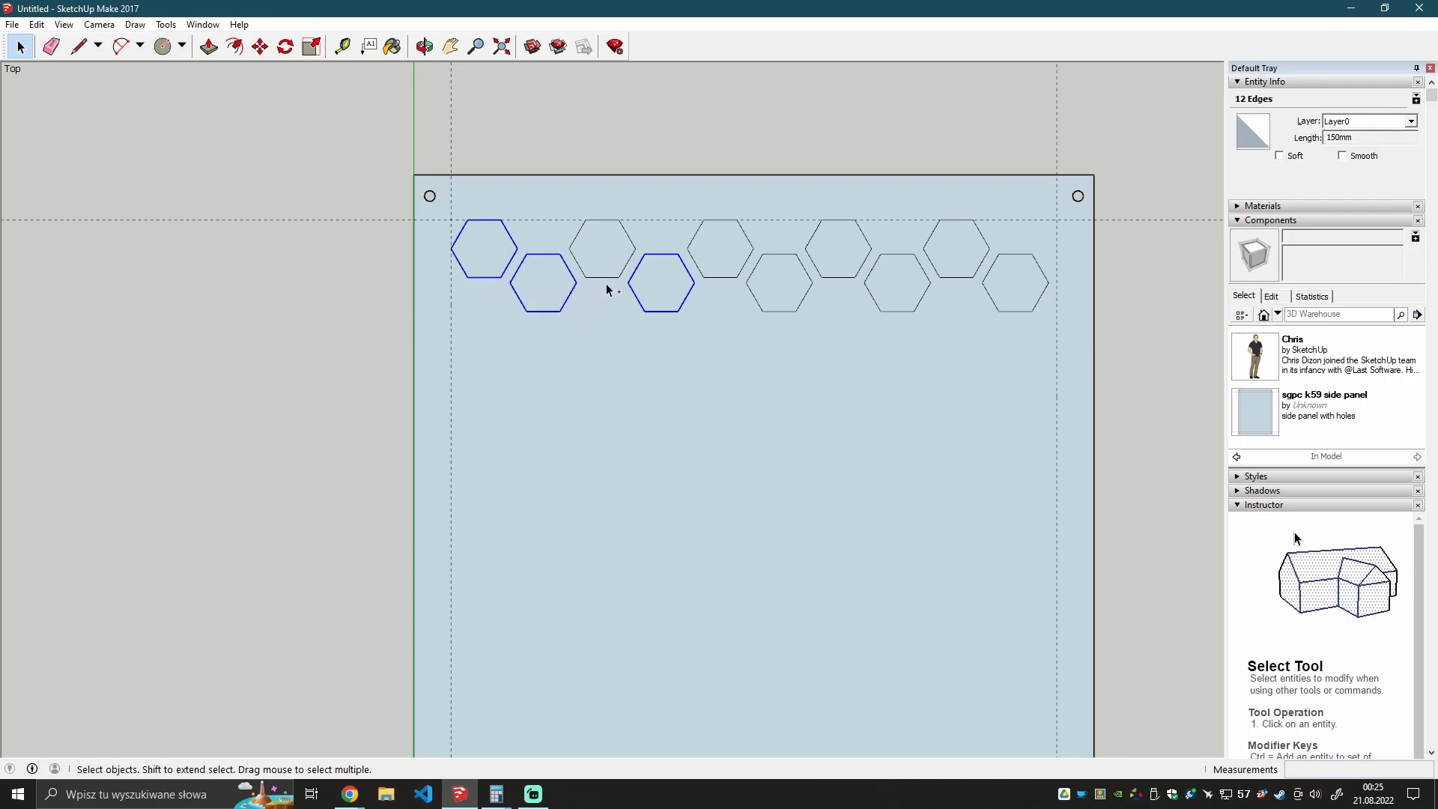
triple_click(608, 278, "shift")
triple_click(728, 281, "shift")
triple_click(791, 313, "shift")
triple_click(850, 279, "shift")
triple_click(902, 312, "shift")
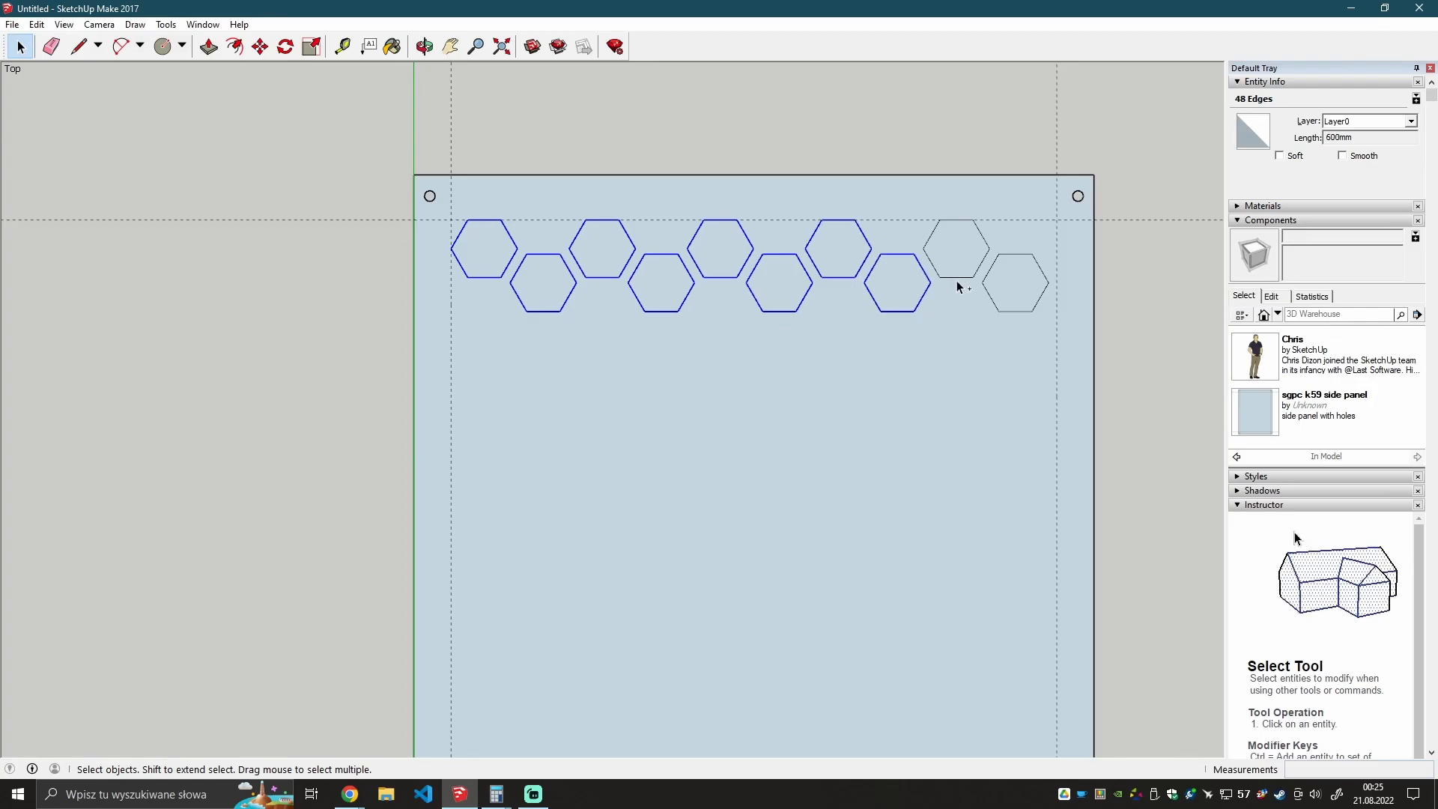
left_click(956, 280, "shift")
left_click(961, 287, "shift")
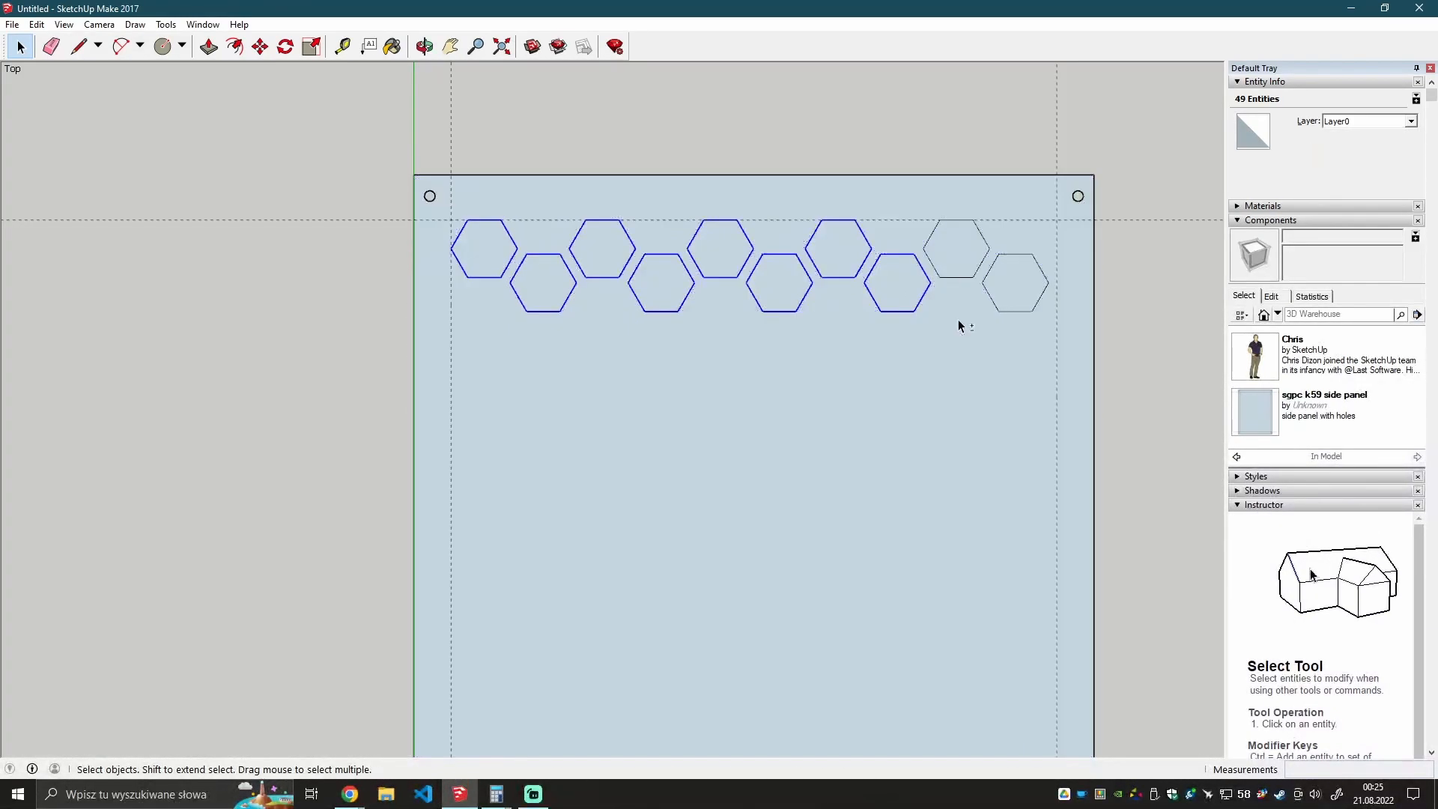
triple_click(956, 277, "shift")
triple_click(1005, 313, "shift")
right_click(1006, 312)
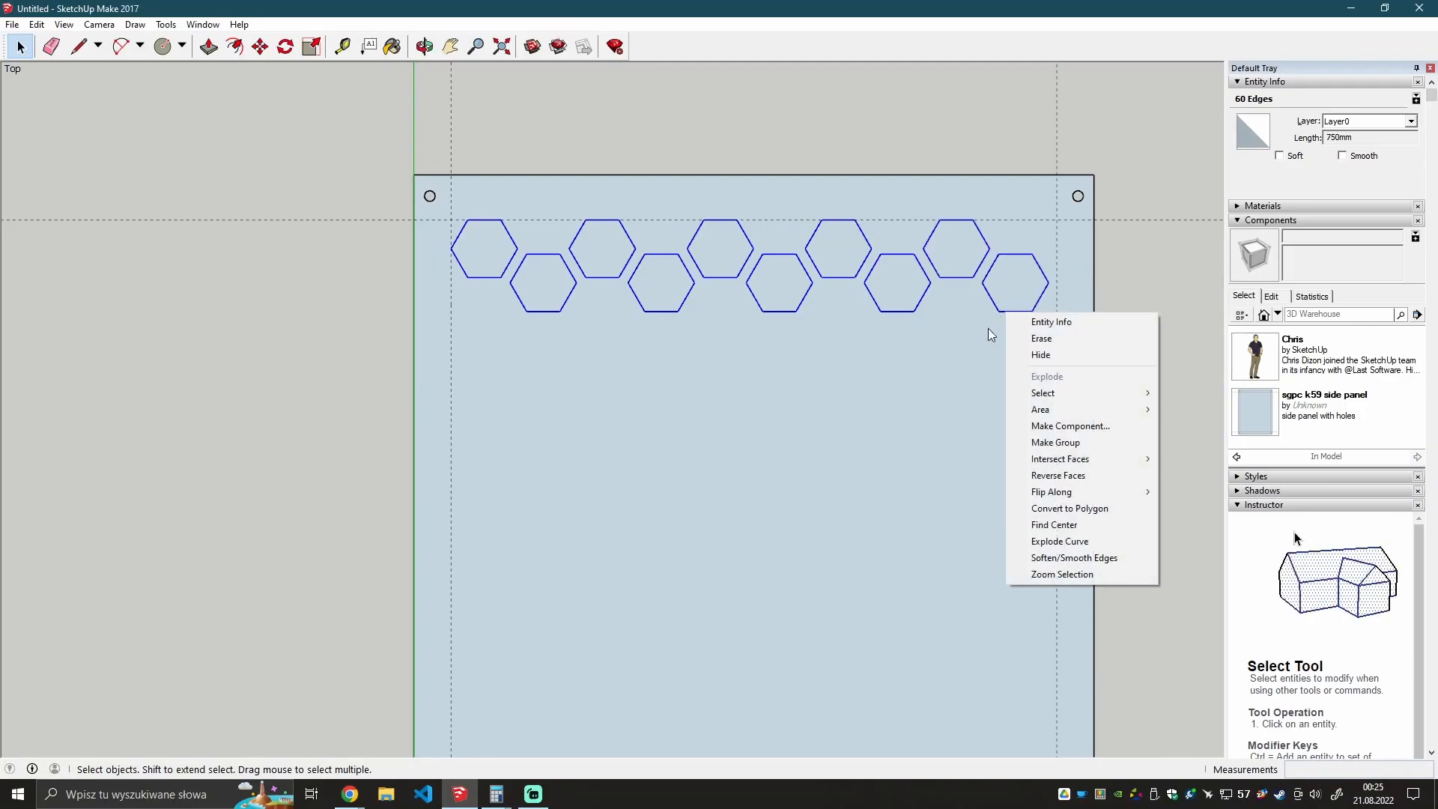
left_click(1059, 426)
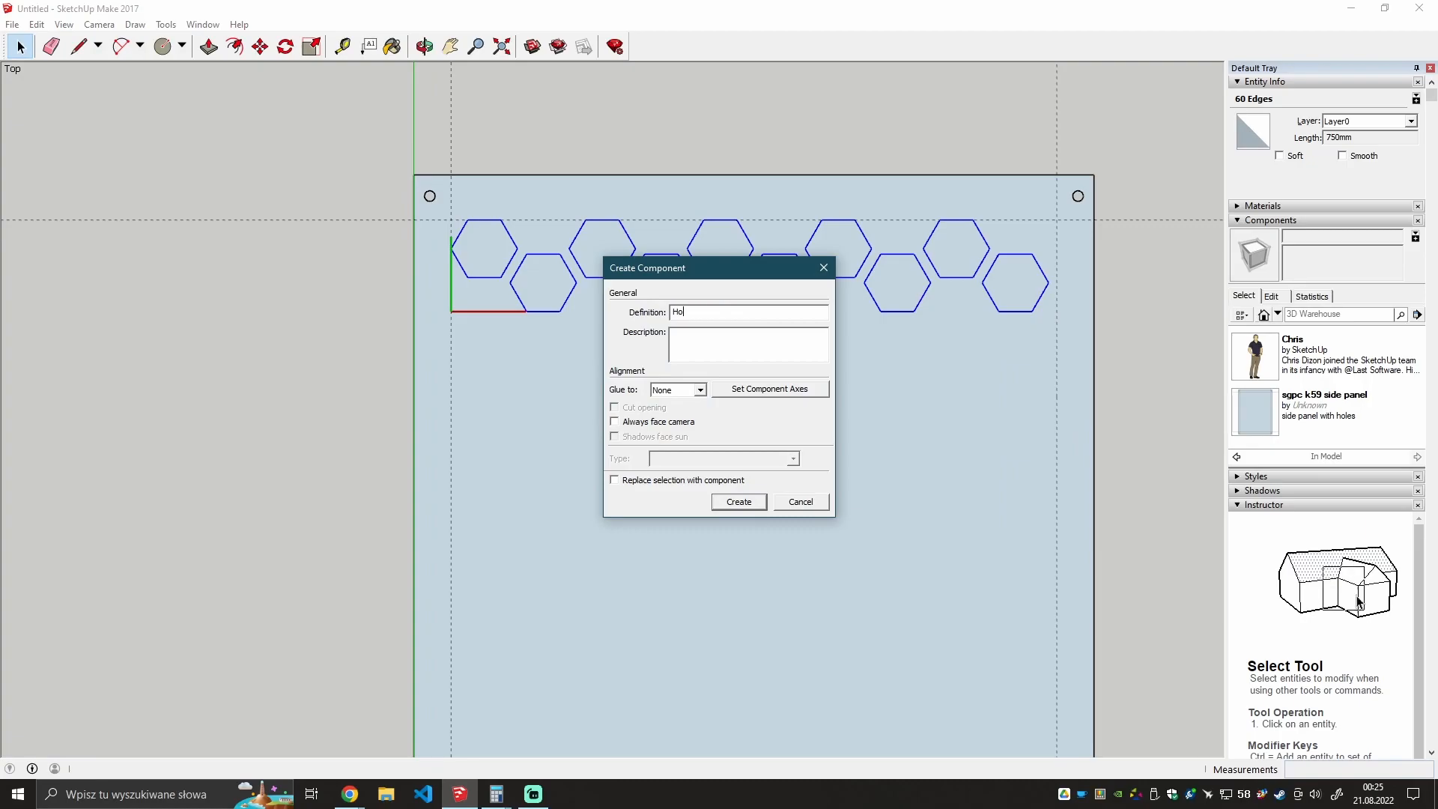
type("HoneyComb")
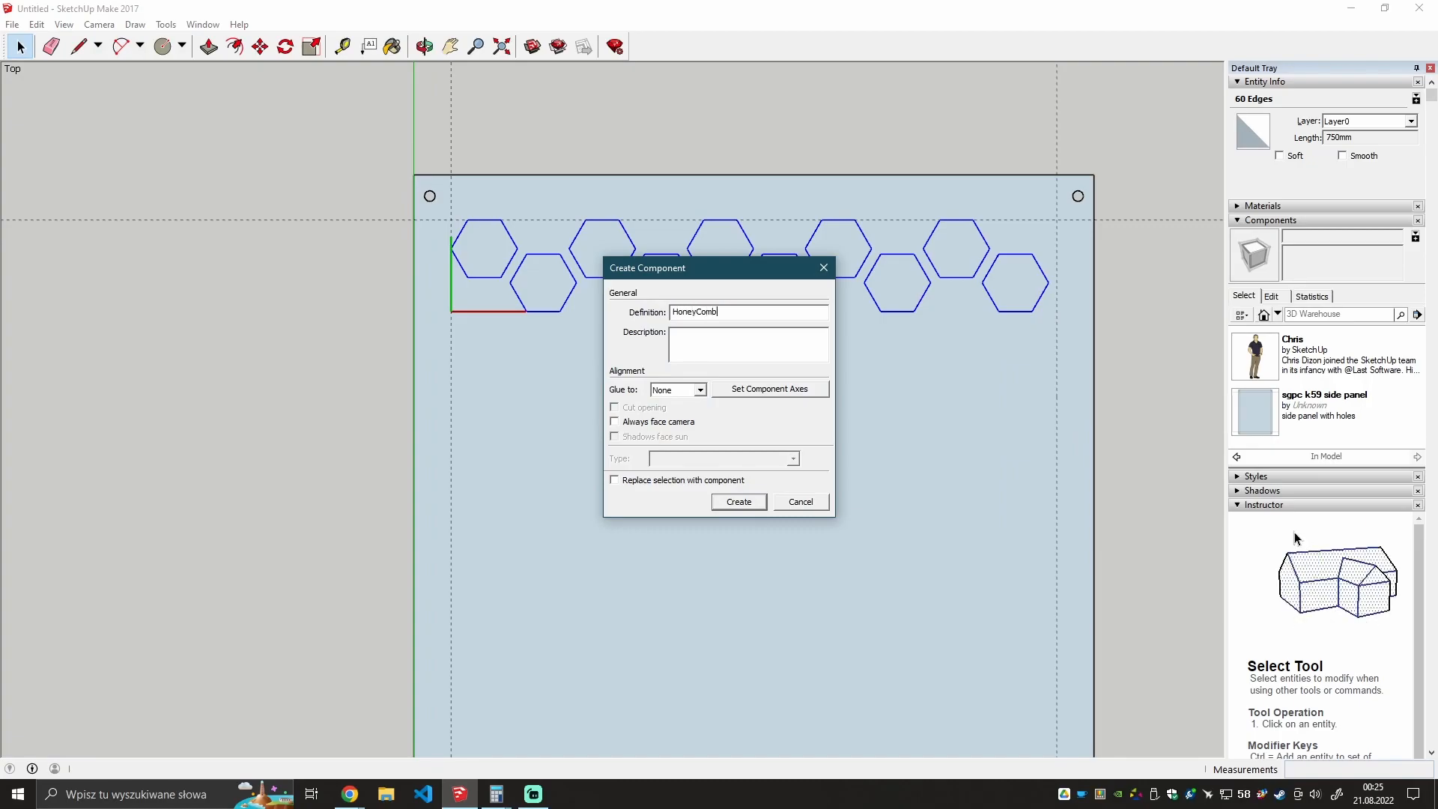
type(" Pattern")
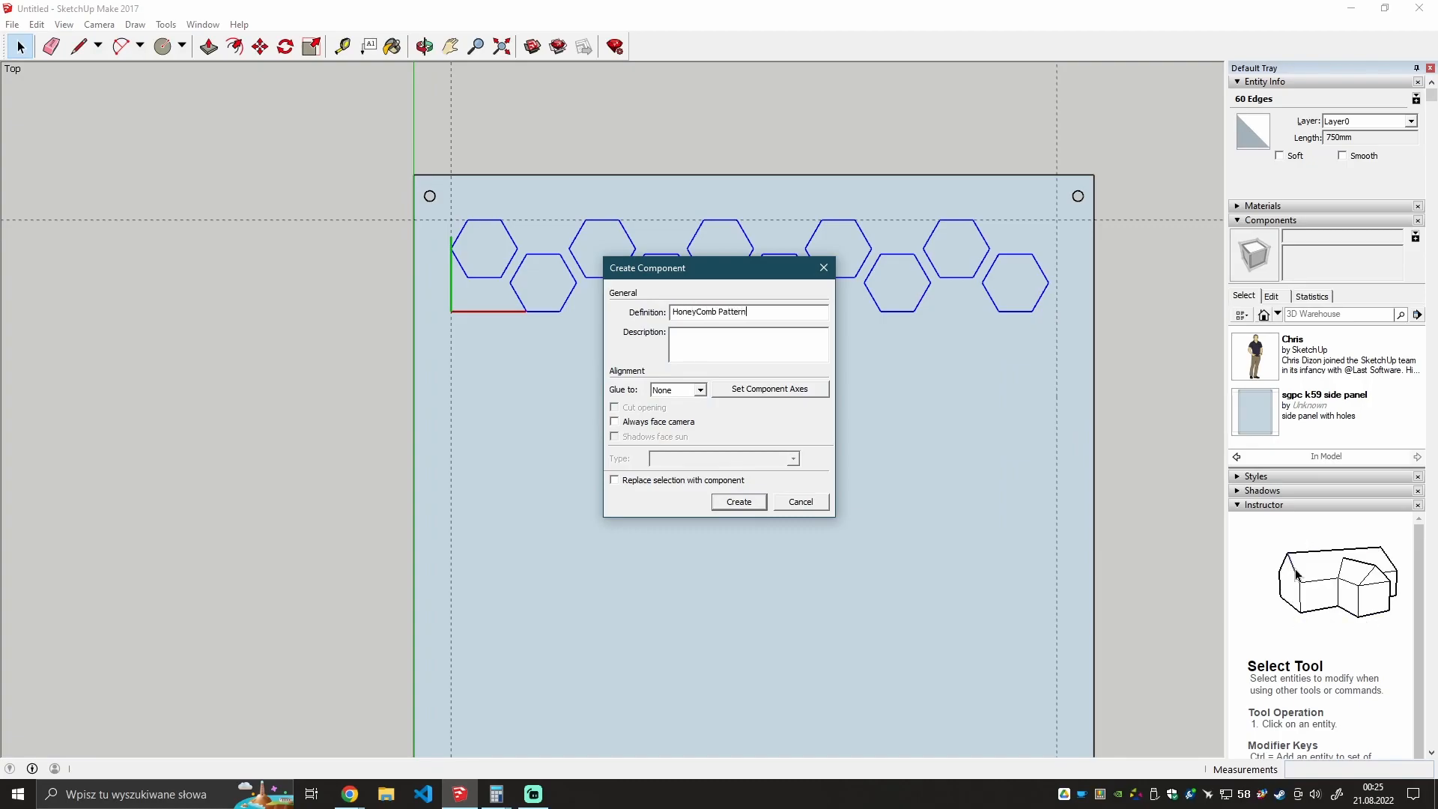
key("Return")
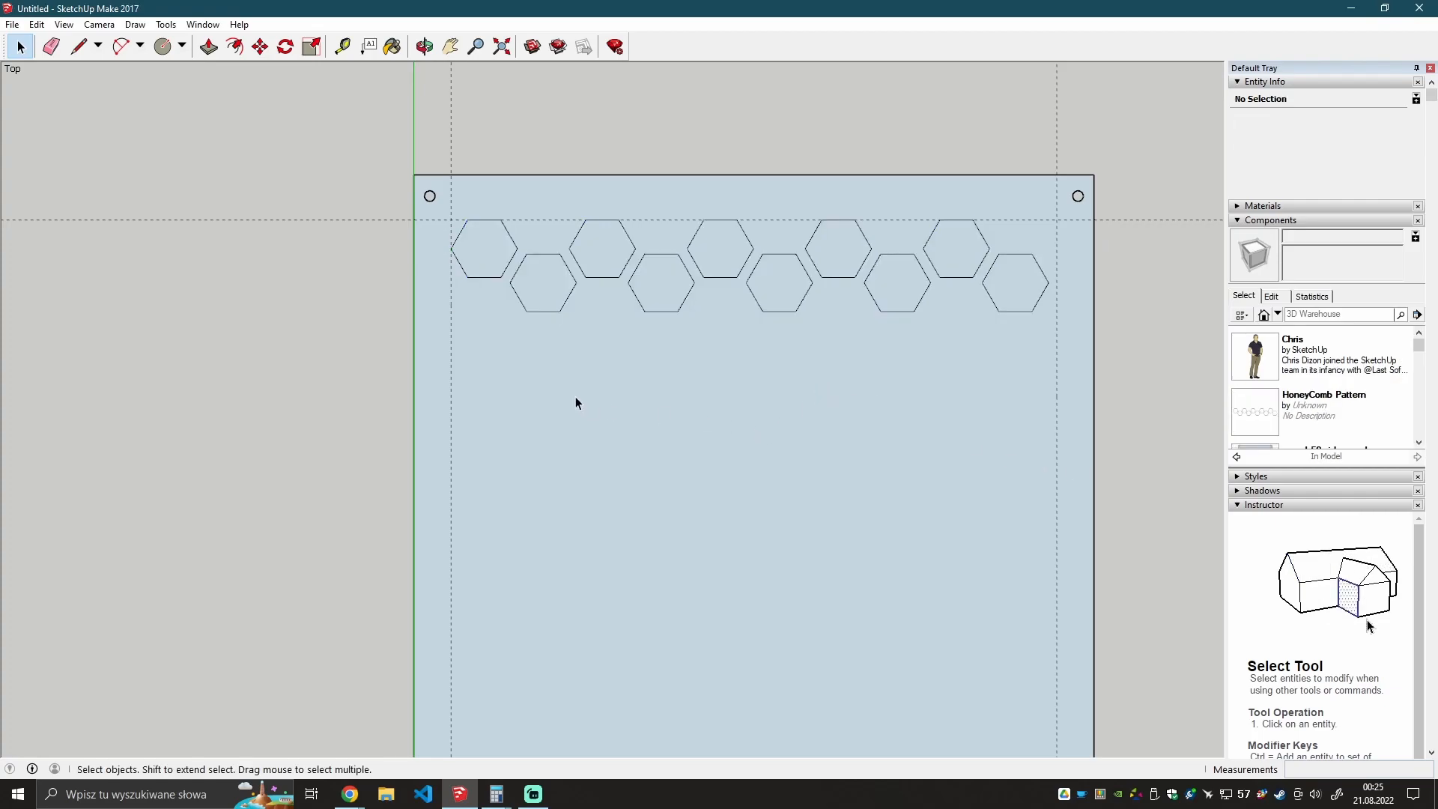
Copy the edges of all ten hexagons 26 mm down the panel and repeat the copy x10 to fill the panel.
left_click(546, 311)
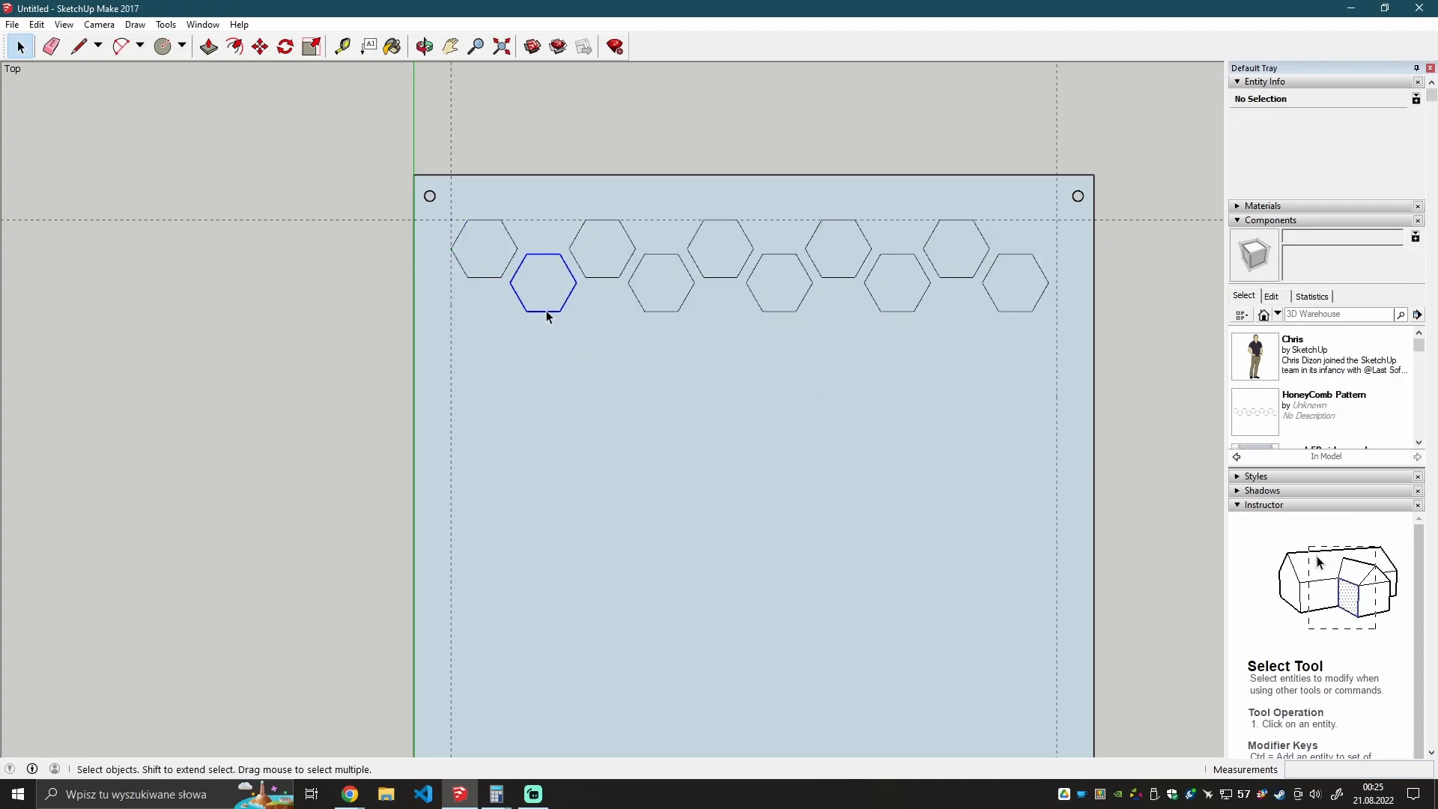
left_click(490, 278, "ctrl")
left_click(599, 278, "ctrl")
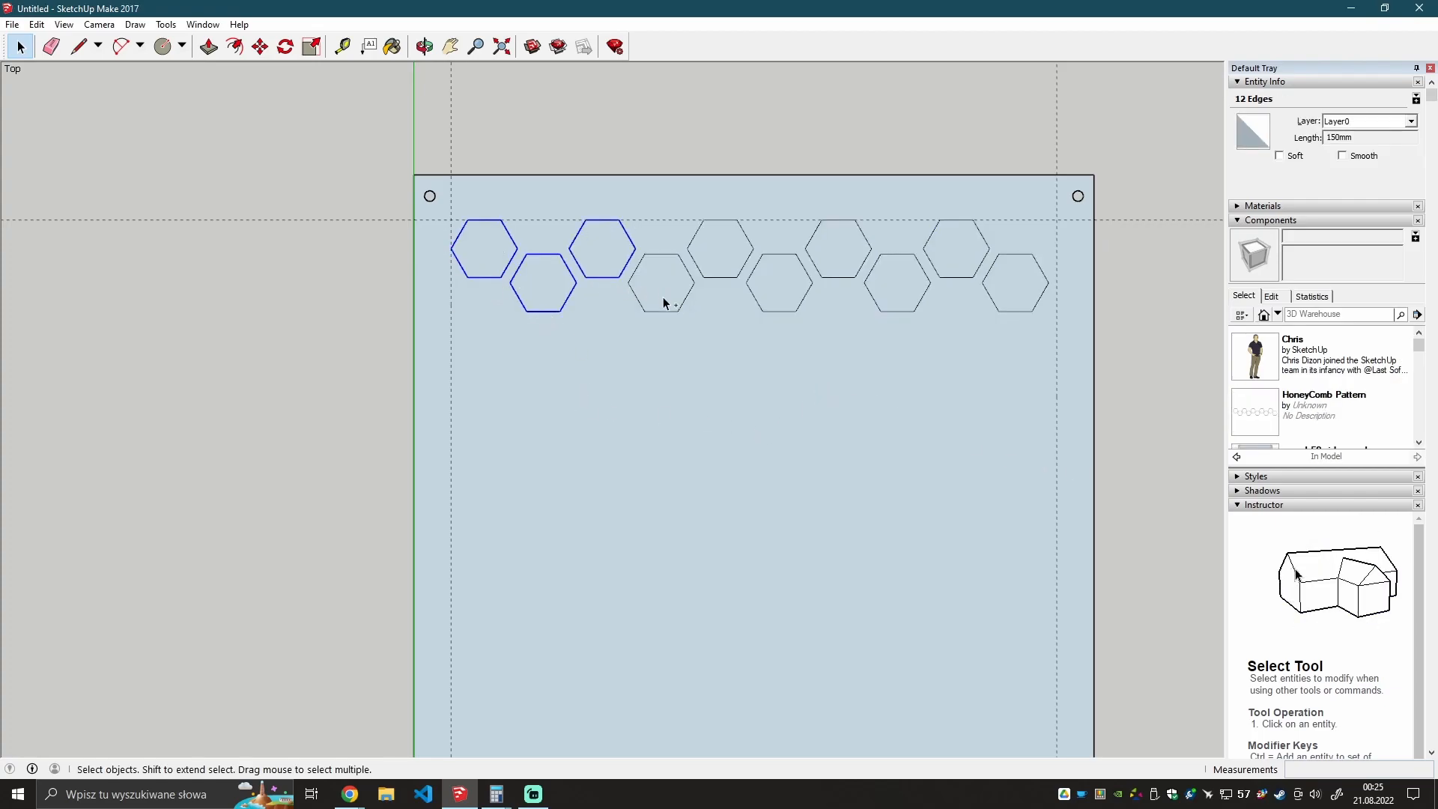
left_click(724, 279, "ctrl")
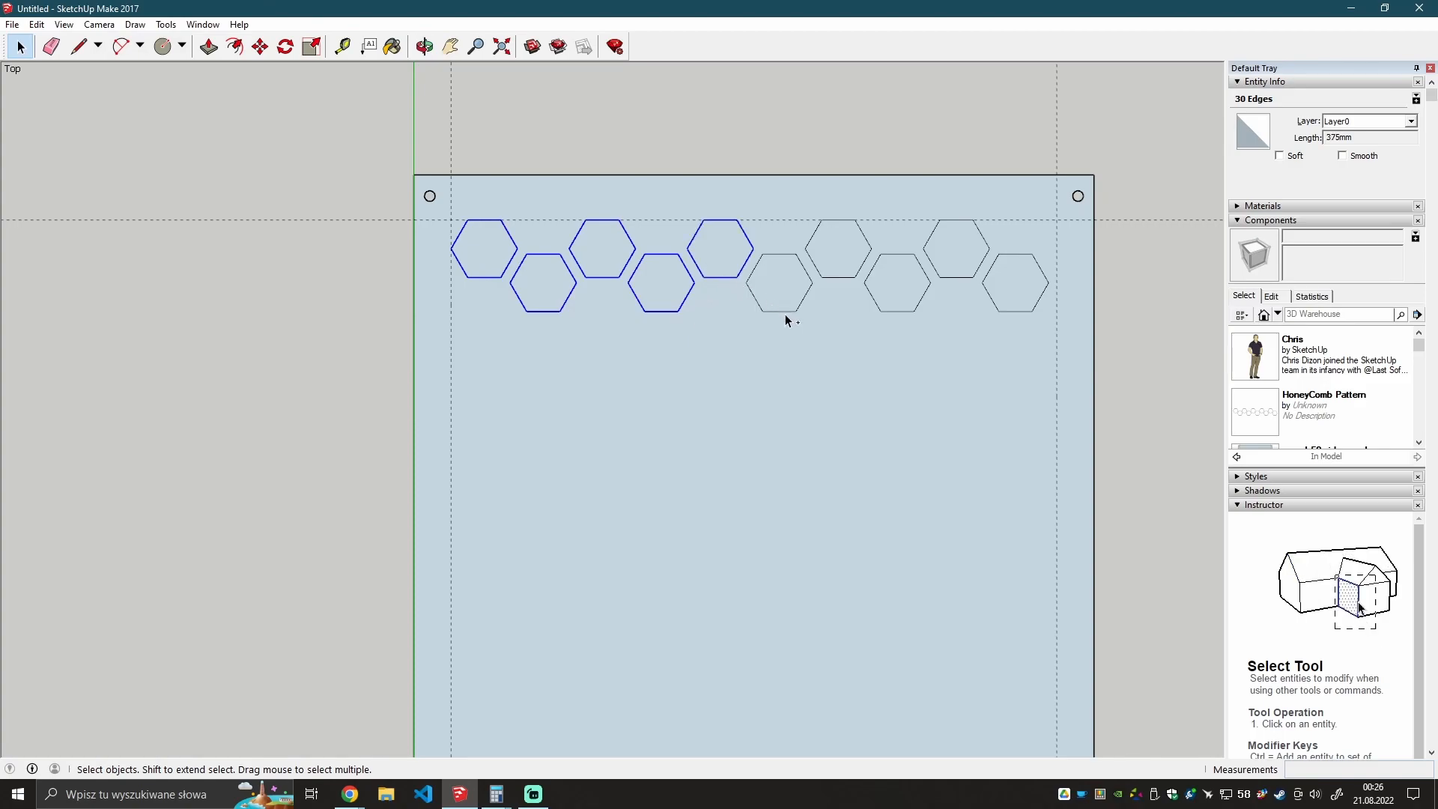
left_click(847, 278, "ctrl")
left_click(897, 311, "ctrl")
left_click(946, 279, "ctrl")
left_click(1015, 312, "ctrl")
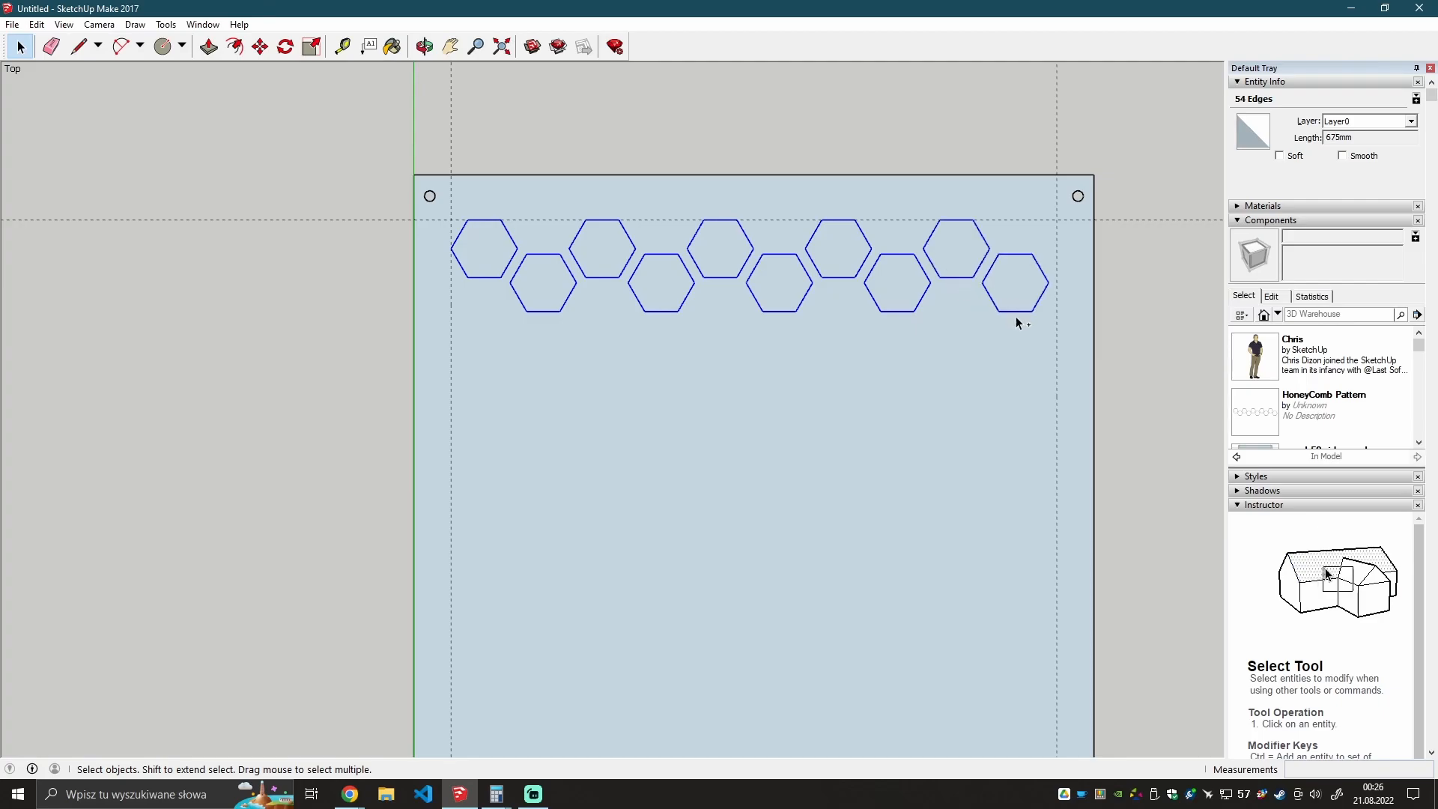
scroll(898, 407, "down", 5)
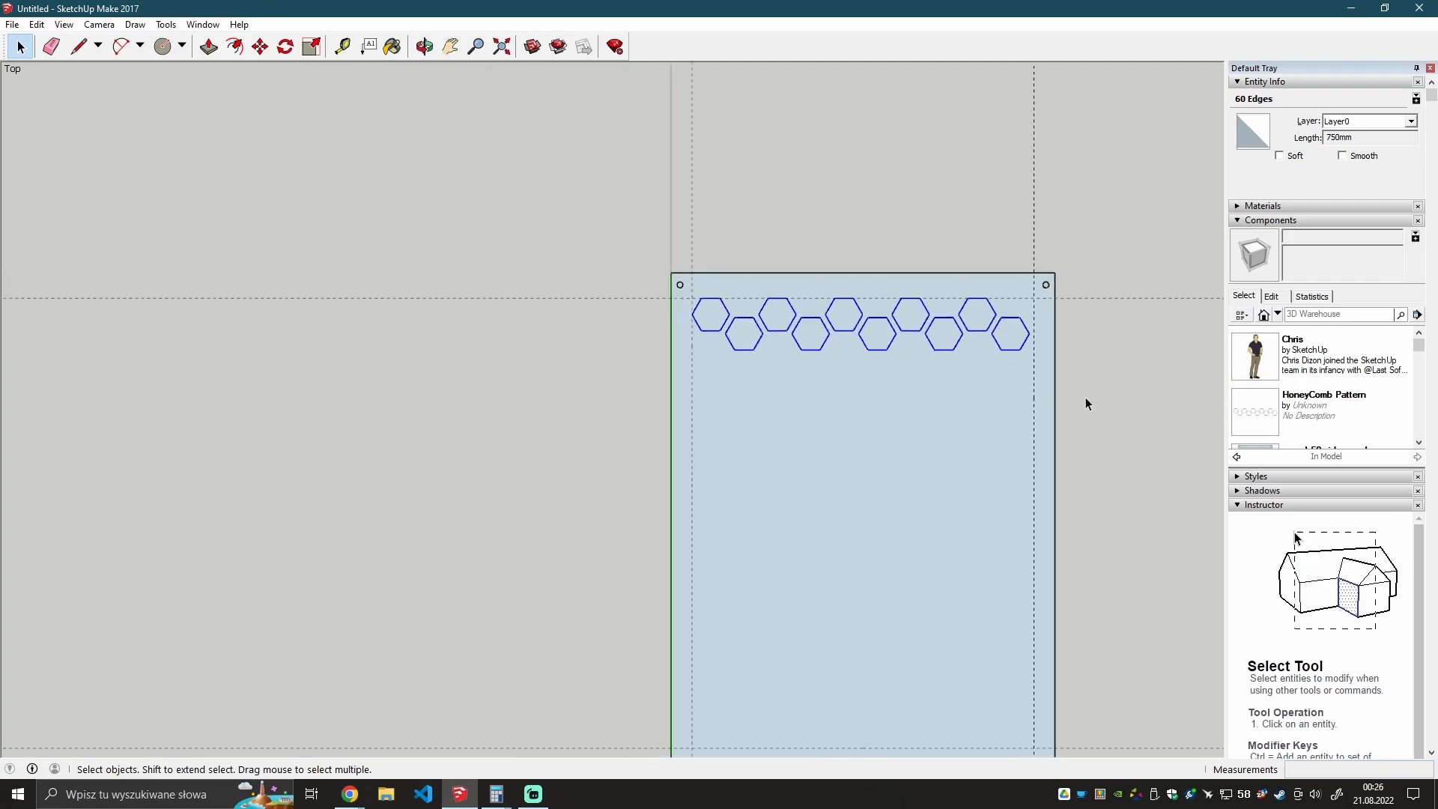
key("m")
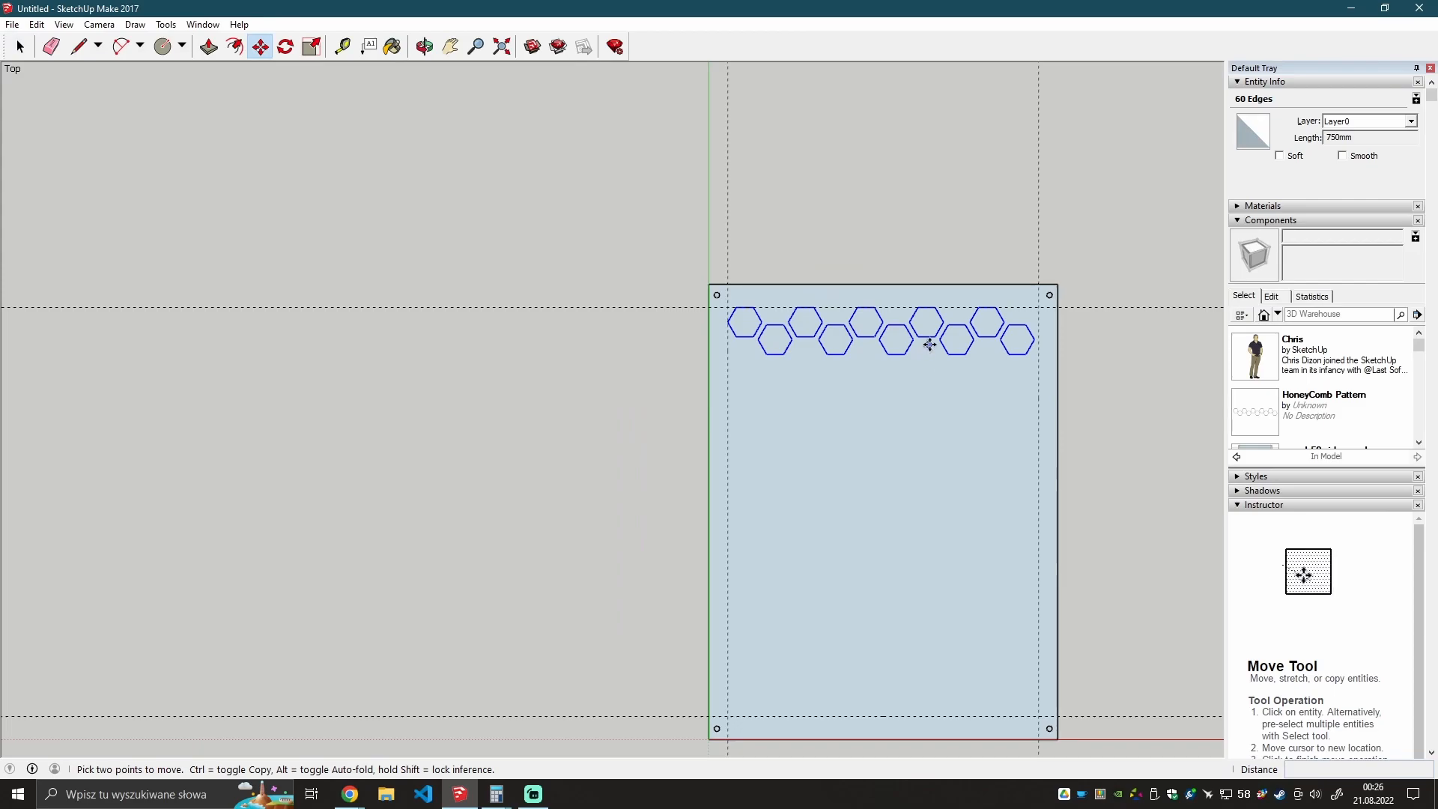
scroll(926, 341, "up", 4)
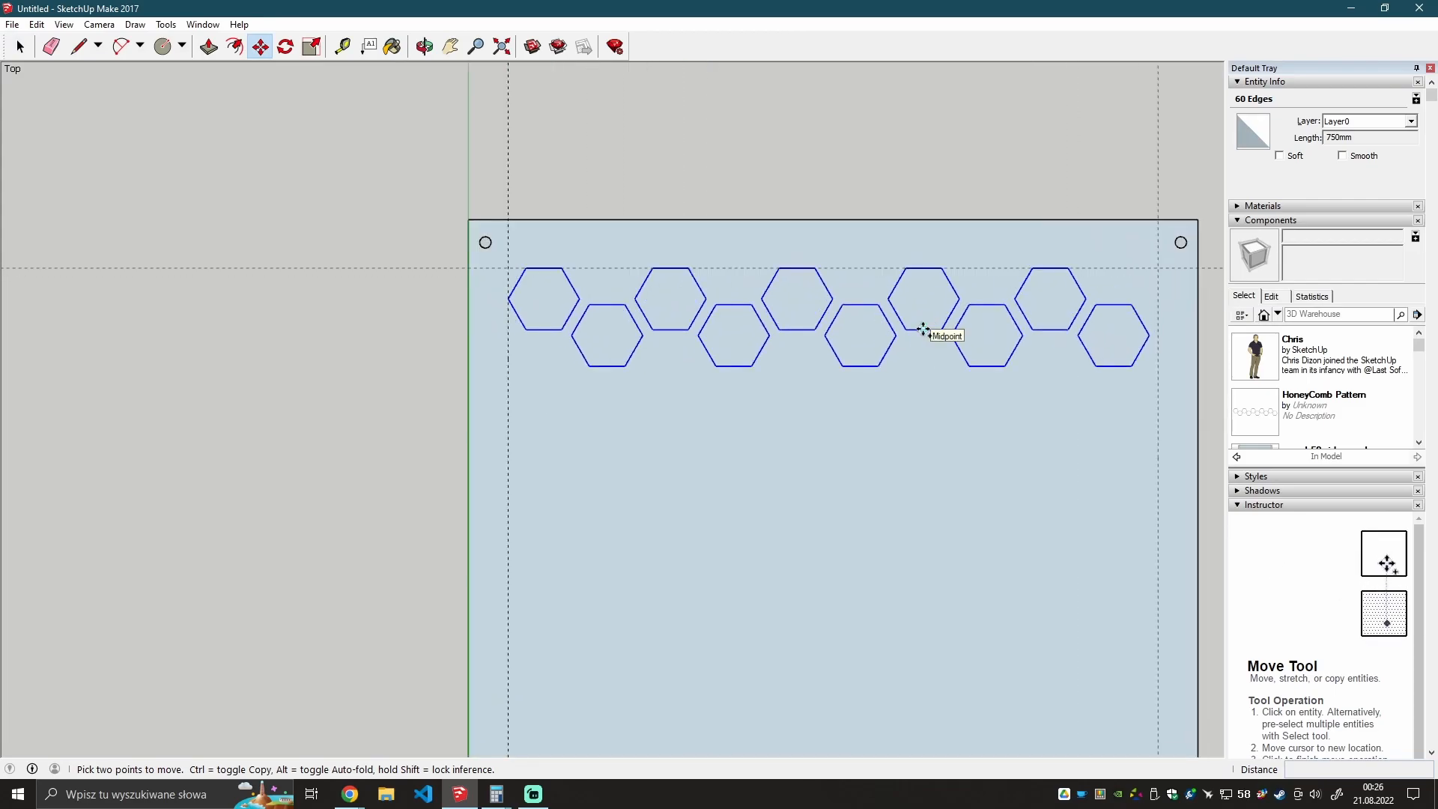
left_click(923, 329)
key("ctrl")
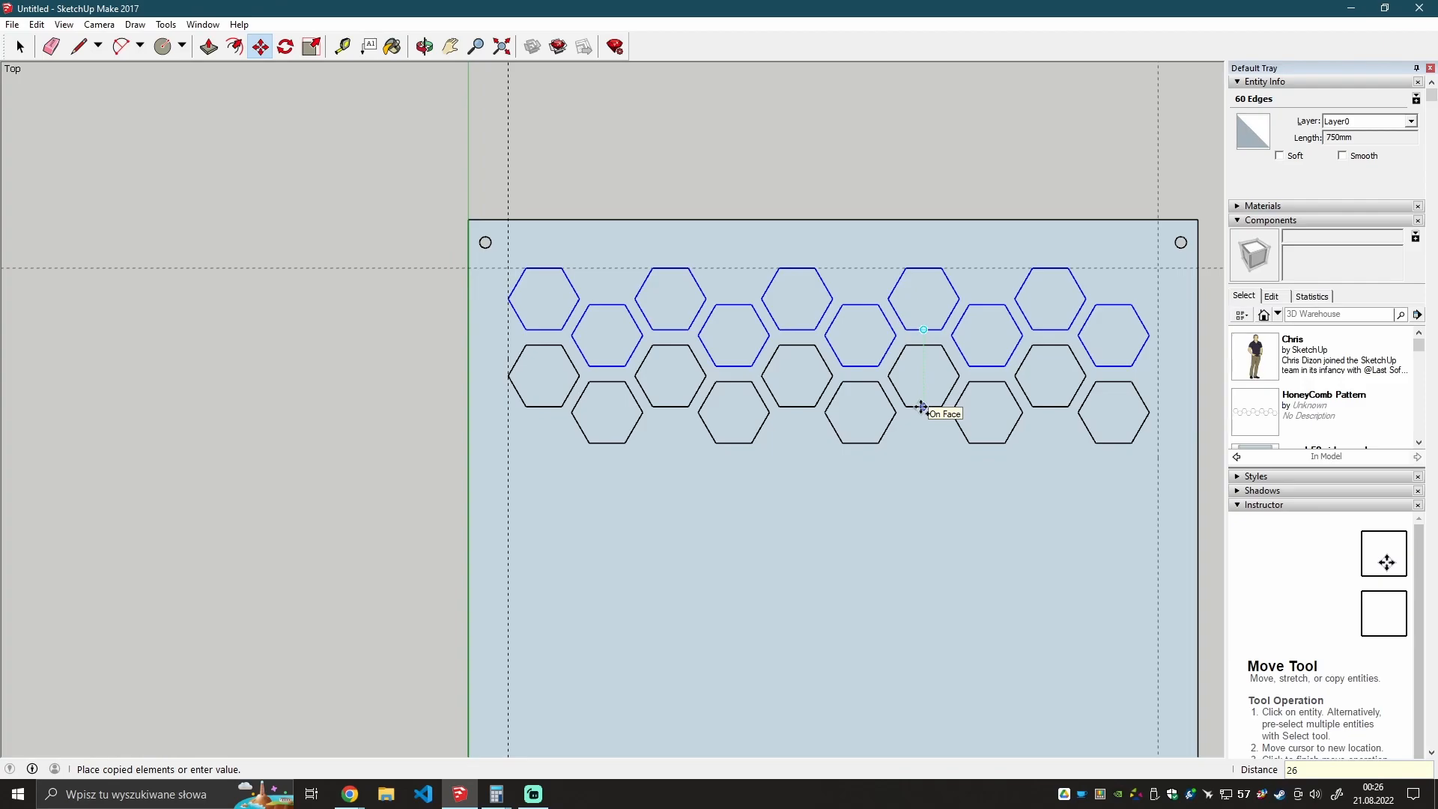
left_click(922, 406)
type("x10")
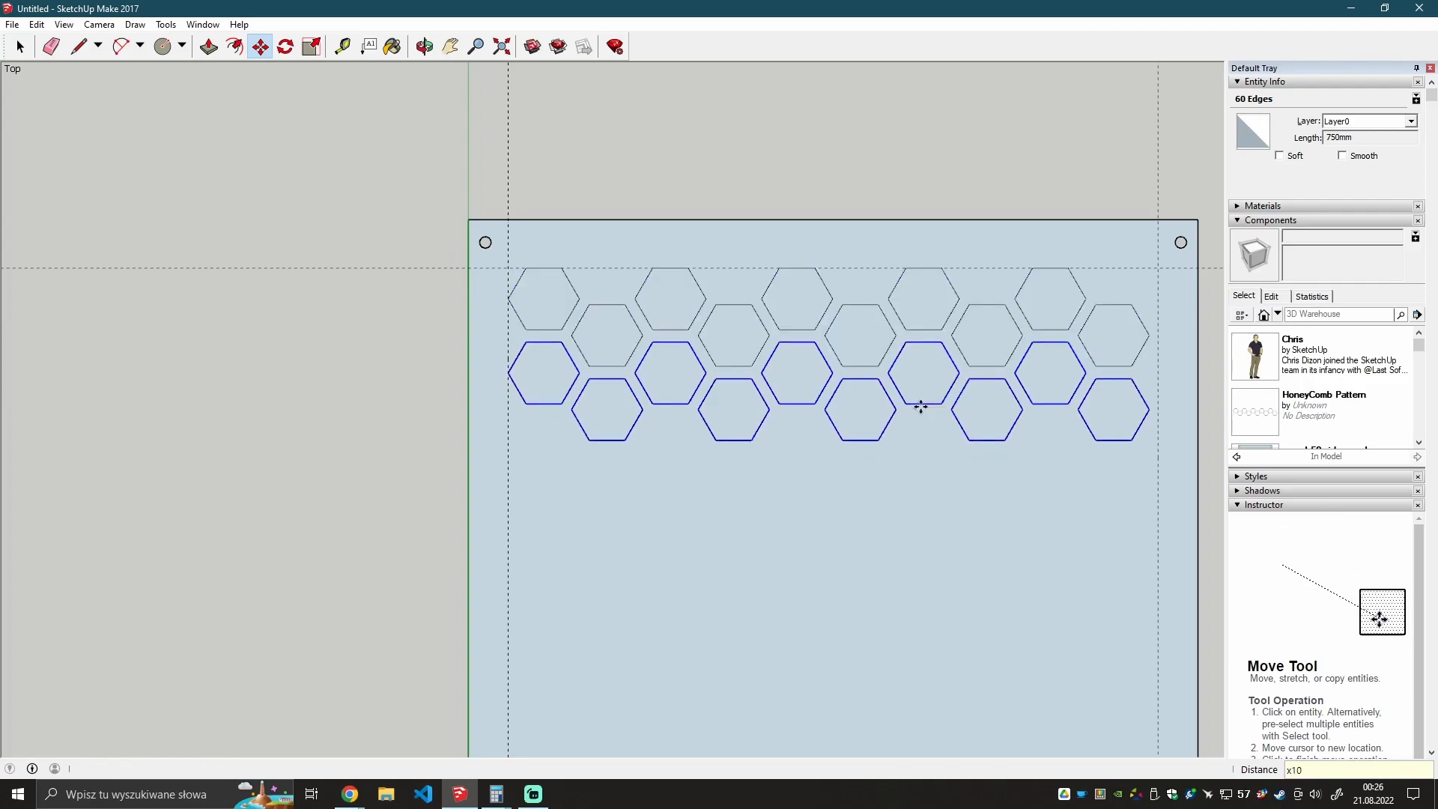
key("Return")
scroll(921, 407, "down", 6)
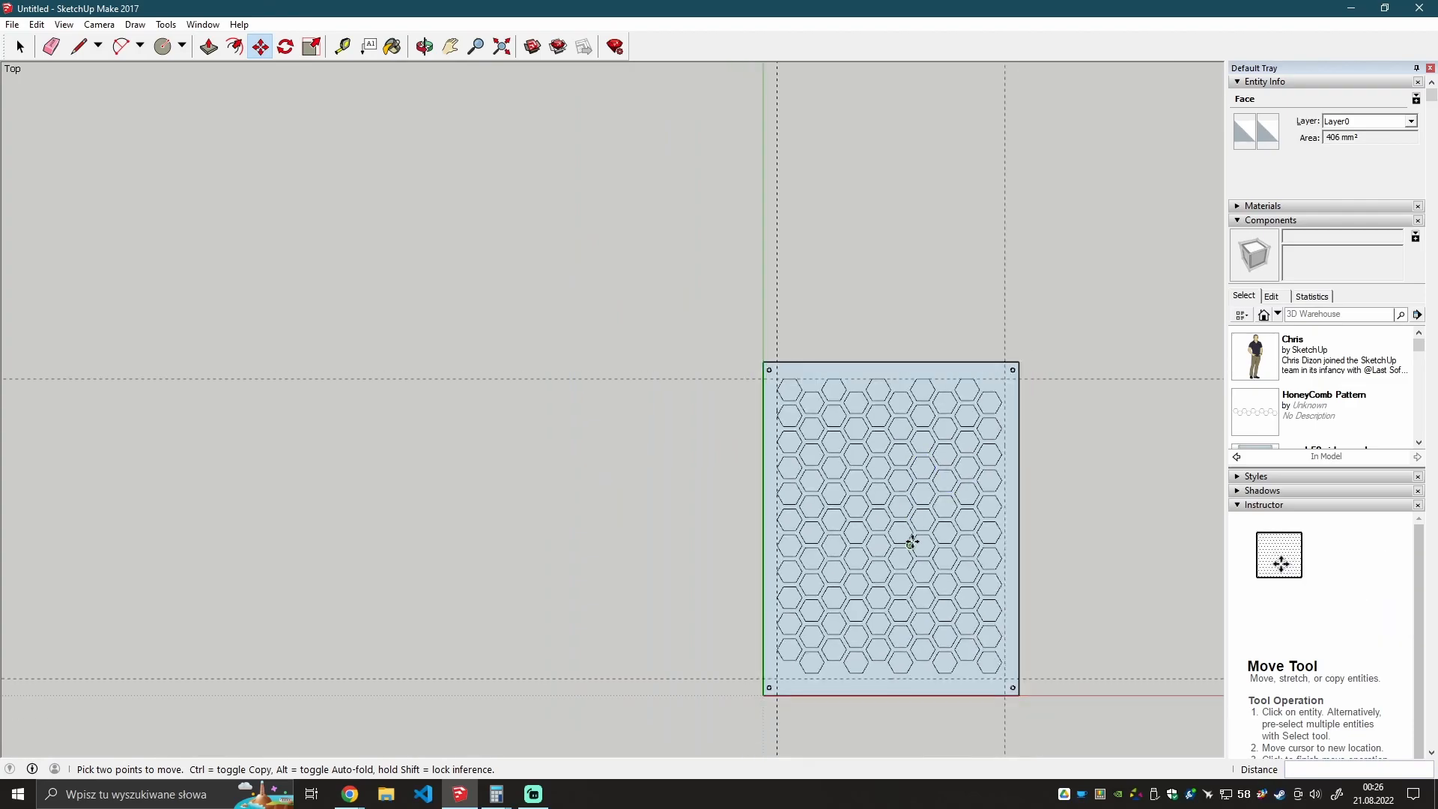
Measure the gap between the right-hand column of hexagons and the right vertical margin guide.
scroll(911, 543, "up", 2)
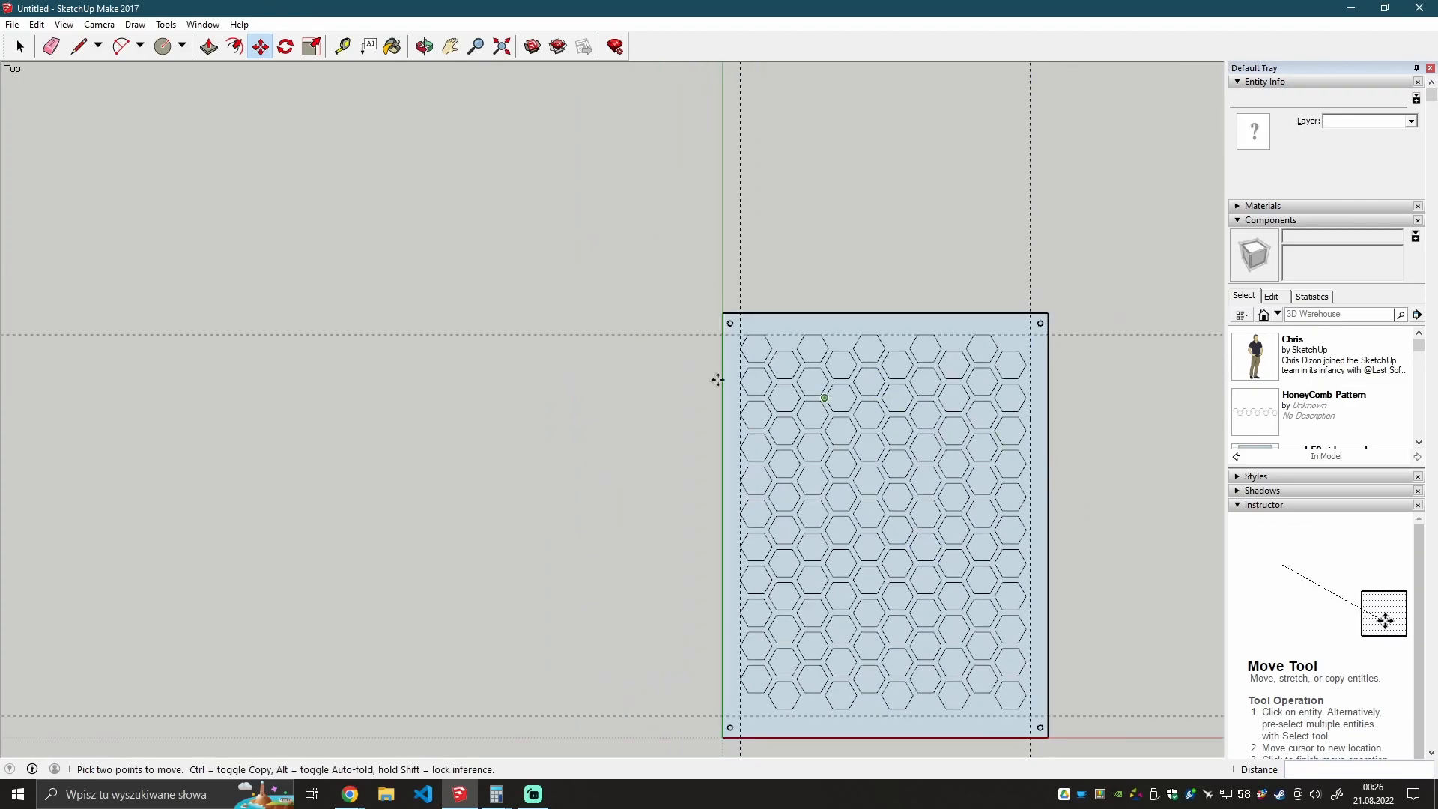
key("t")
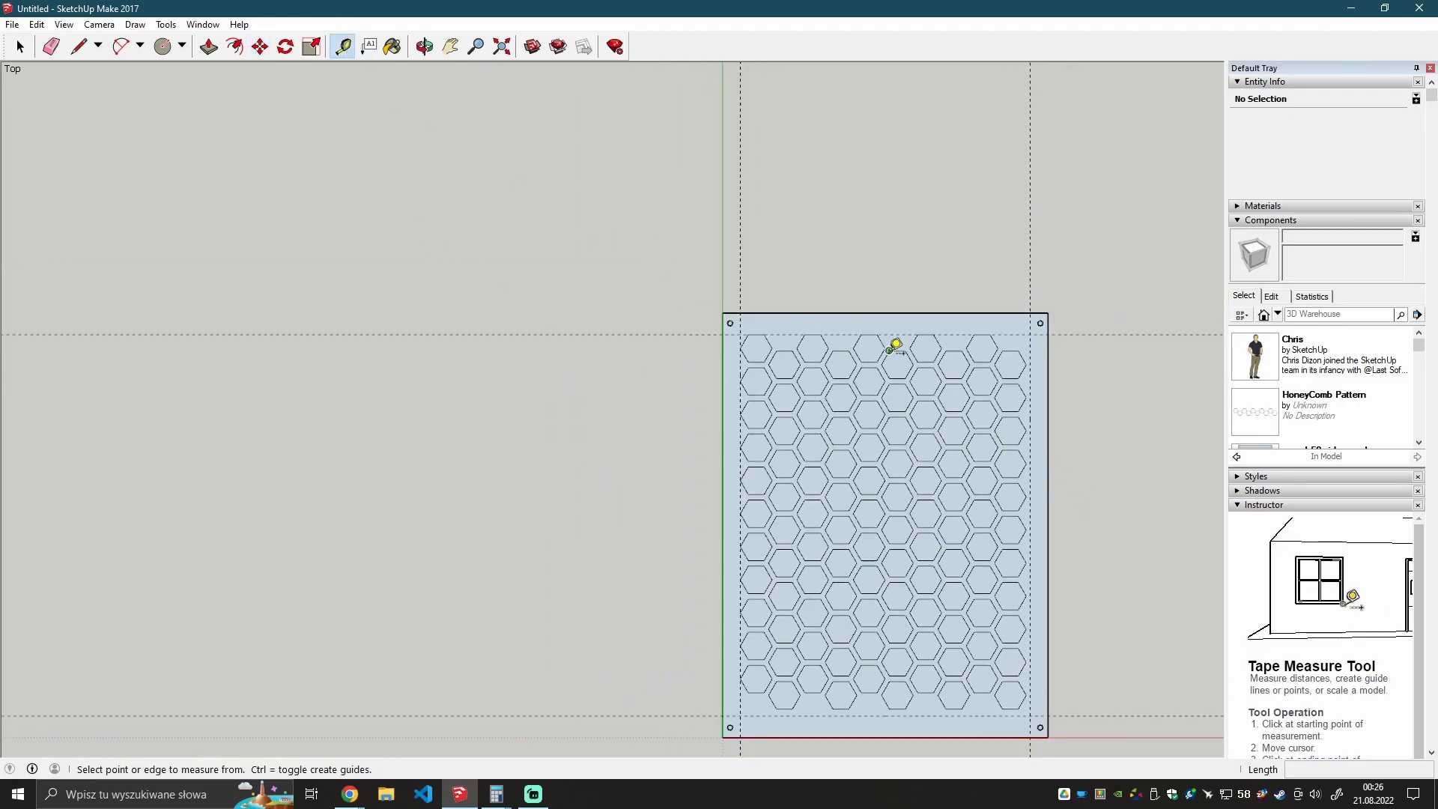
left_click(1027, 497)
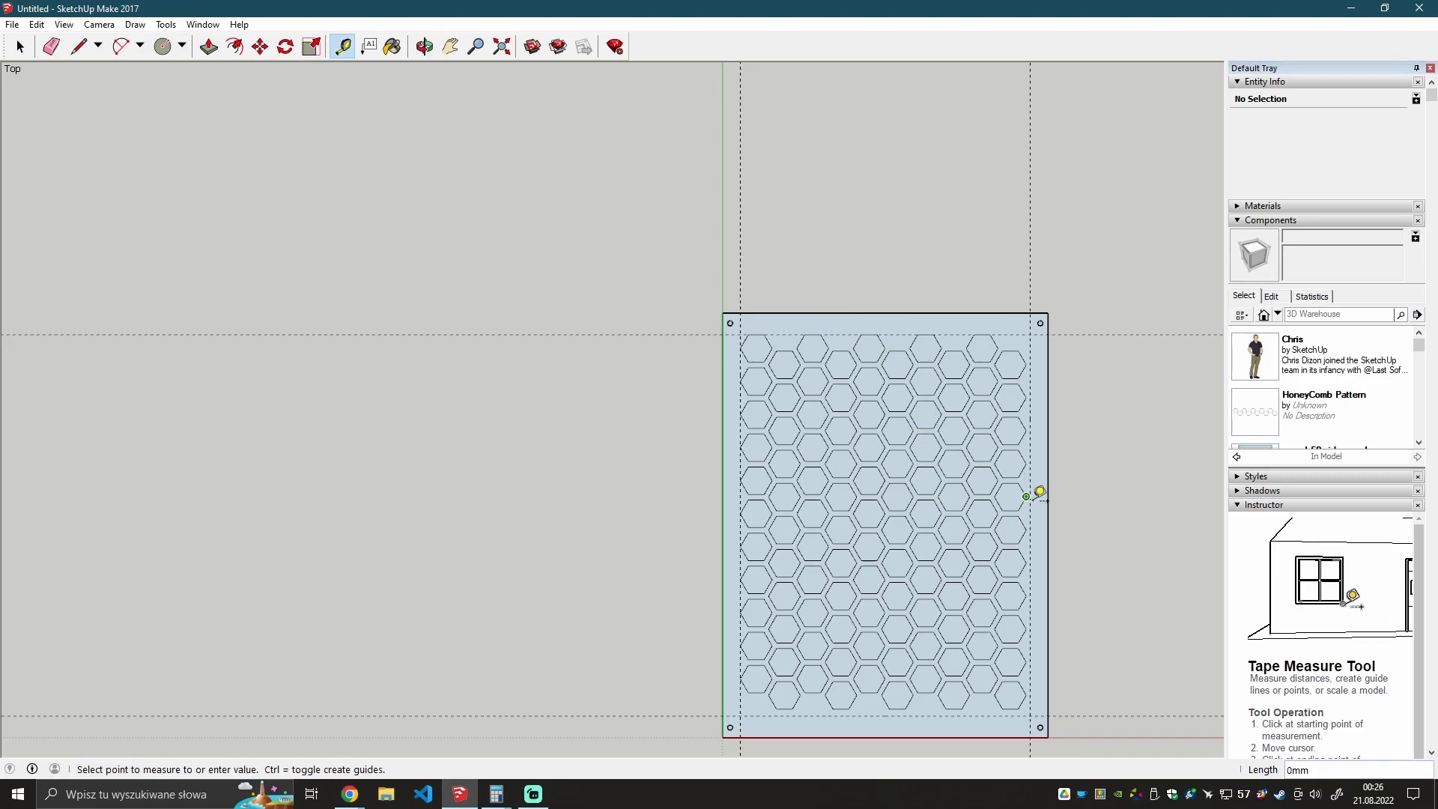
scroll(1039, 492, "up", 5)
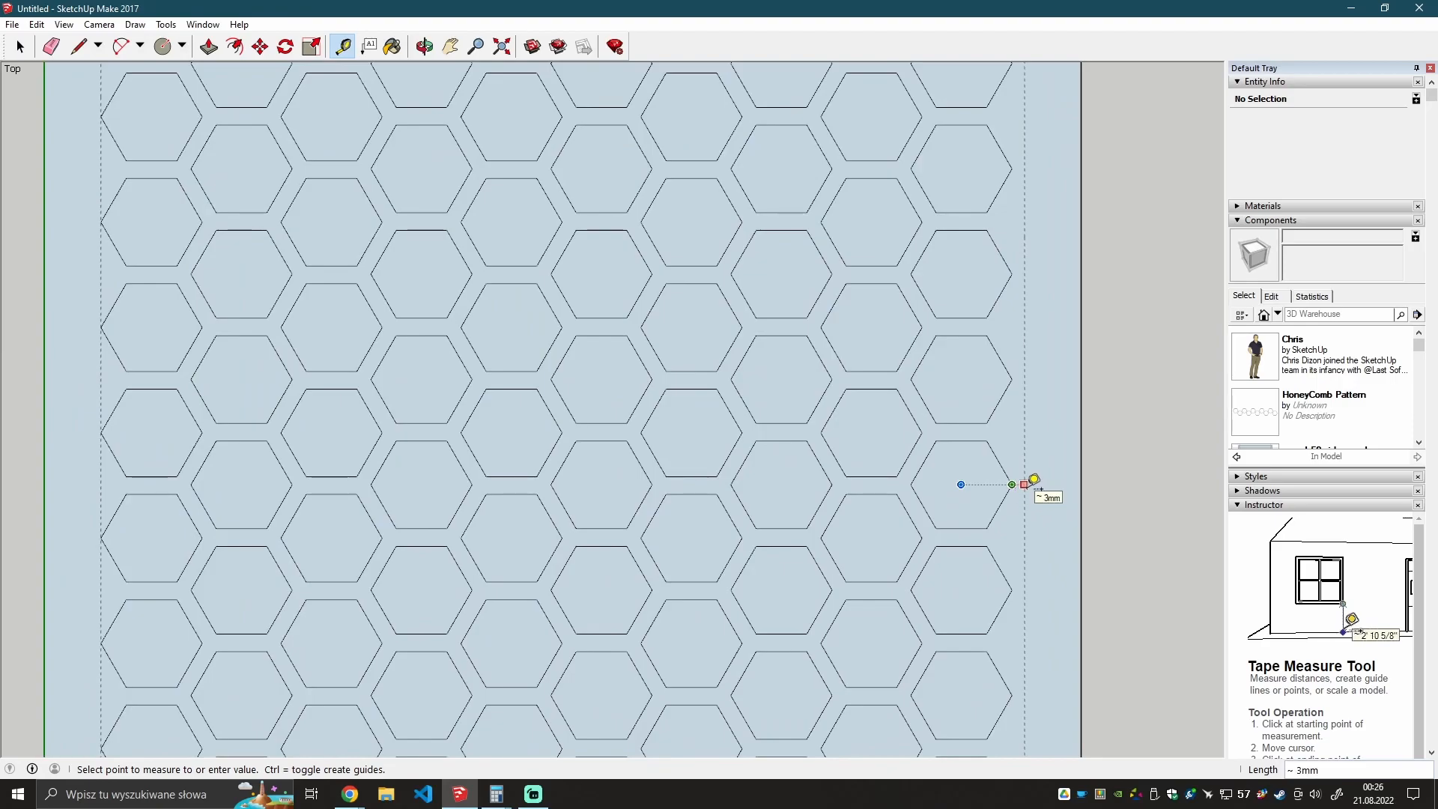
scroll(1032, 483, "down", 7)
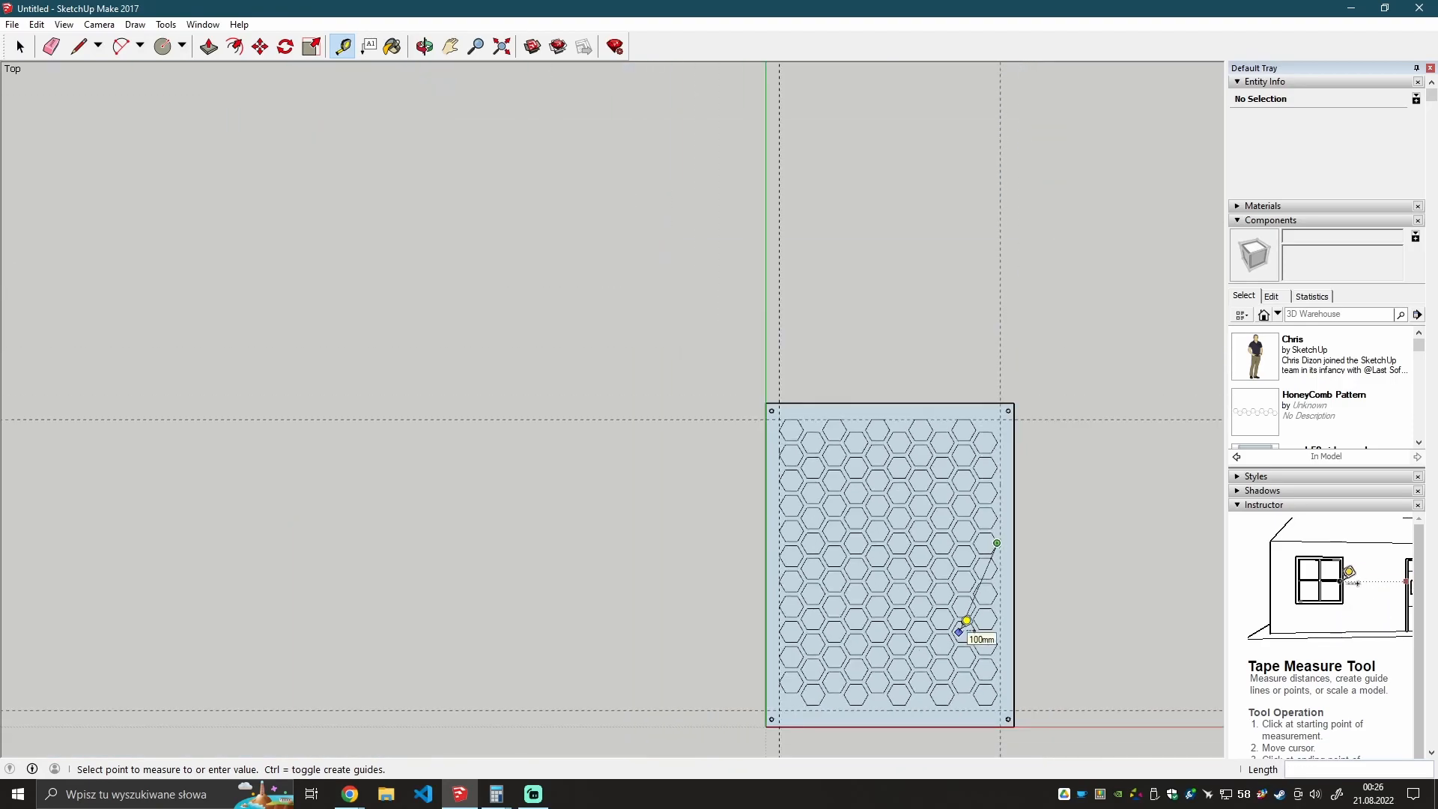
scroll(932, 680, "up", 1)
key("space")
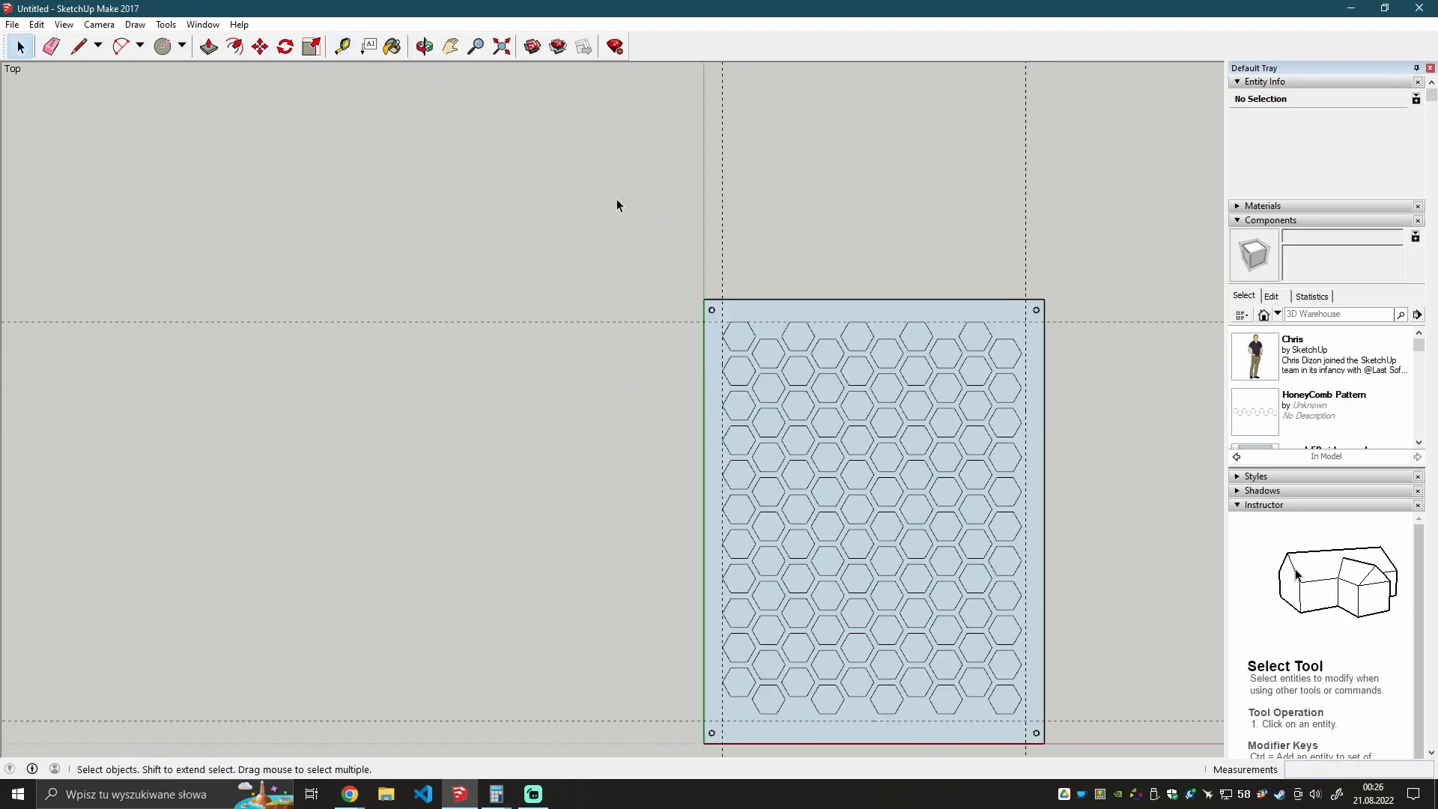
Measure the gap between the lowest hexagons and the lower horizontal margin guide.
left_click(342, 46)
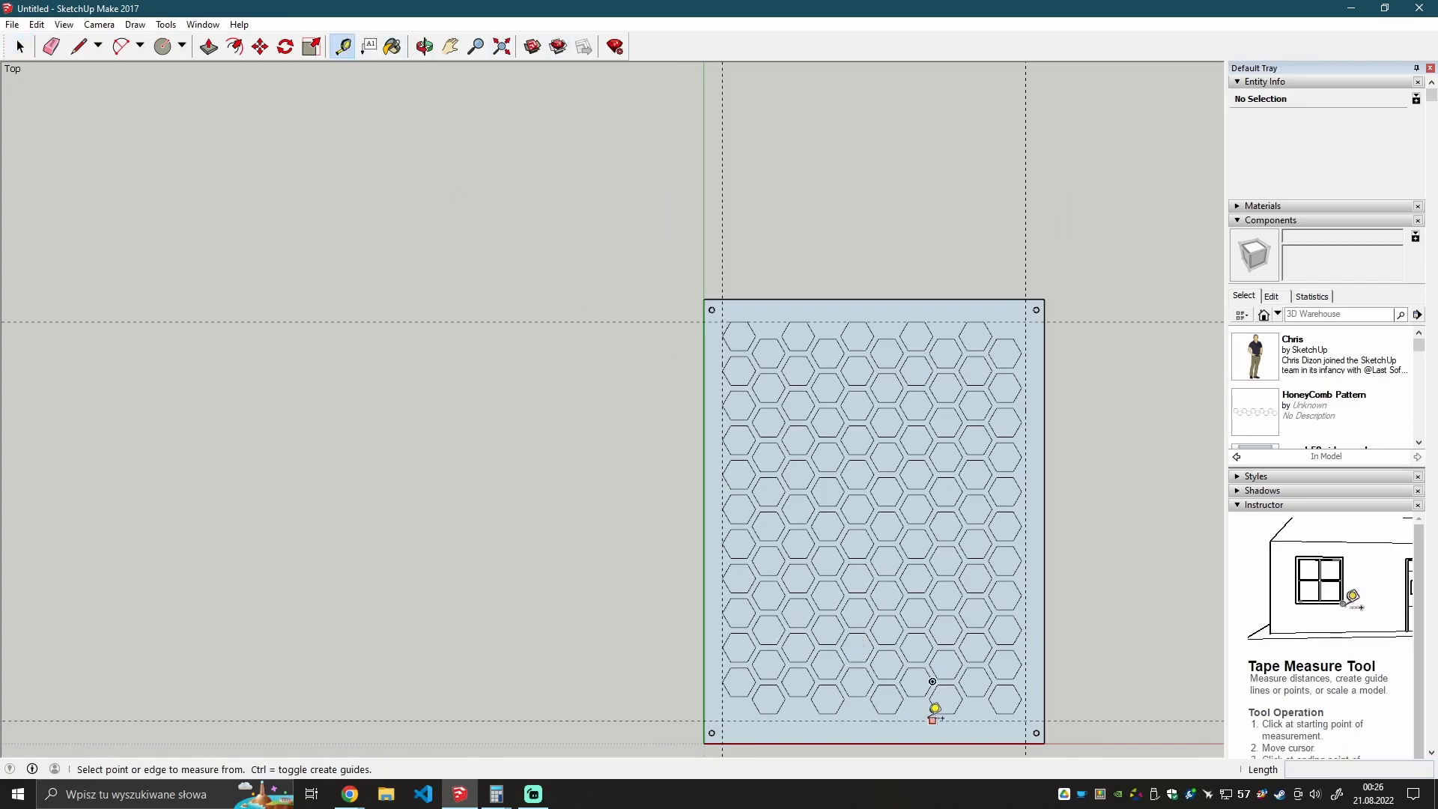
left_click(937, 712)
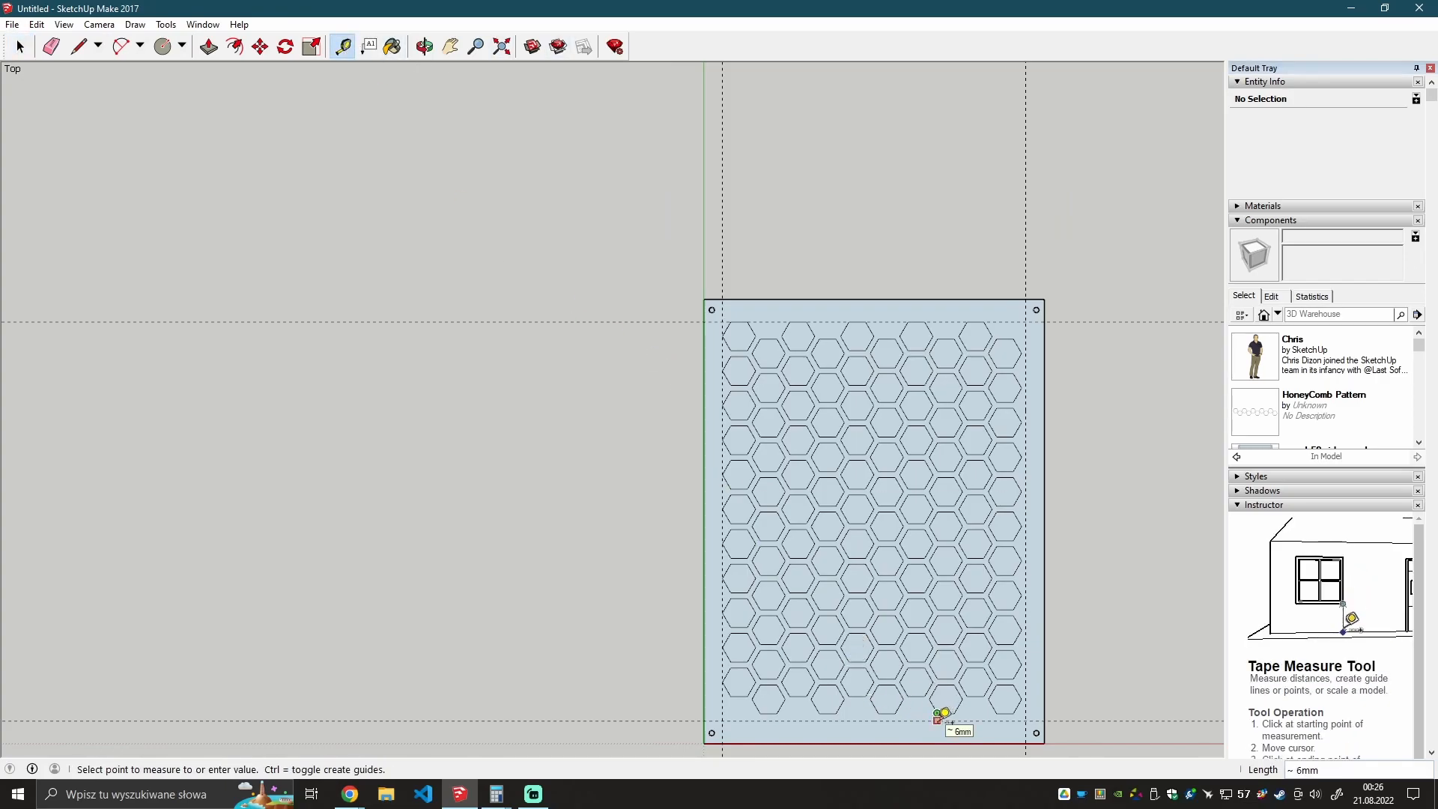
left_click(942, 714)
scroll(937, 715, "up", 1)
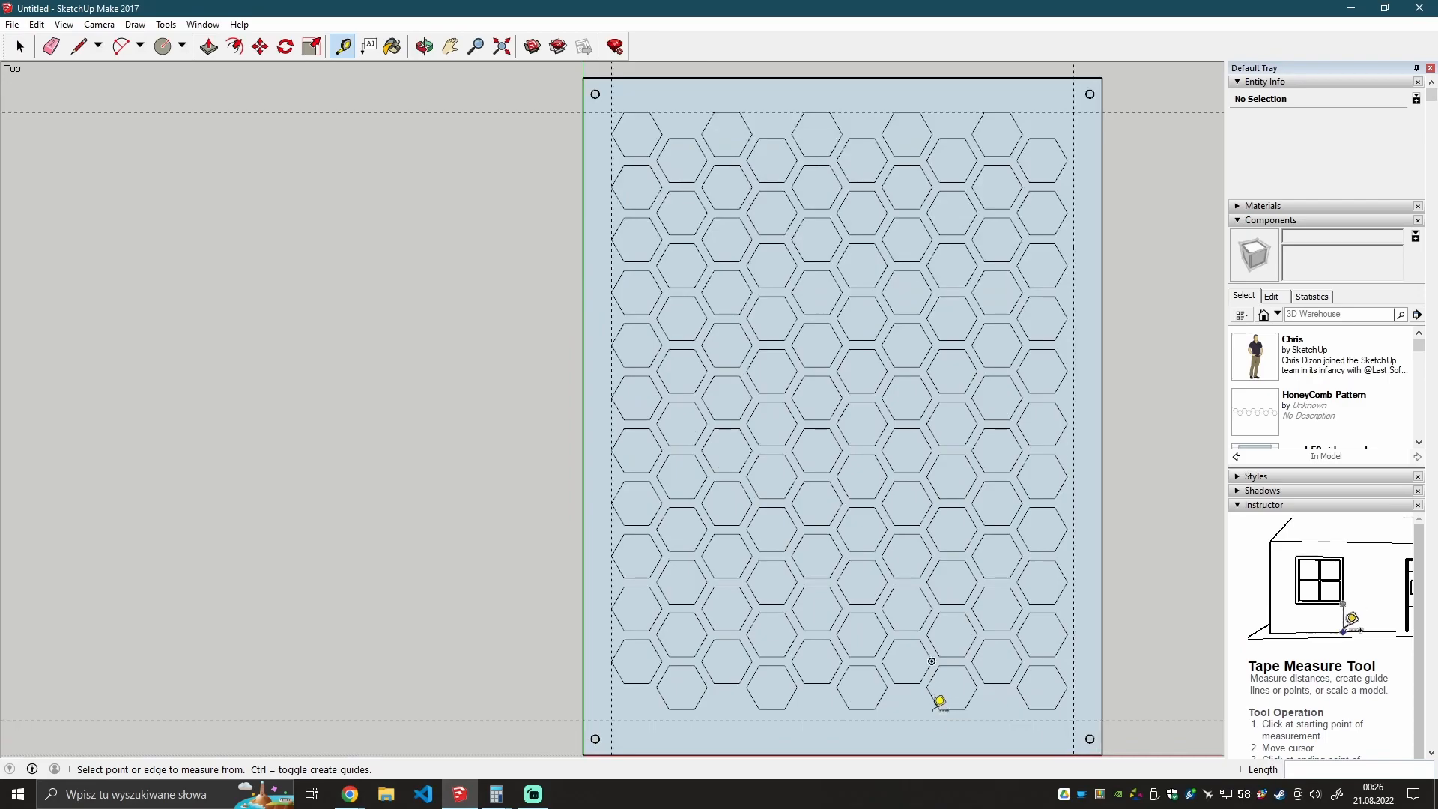
Select every hexagon in the pattern with its inner face, leaving the surrounding panel face out of the selection.
key("space")
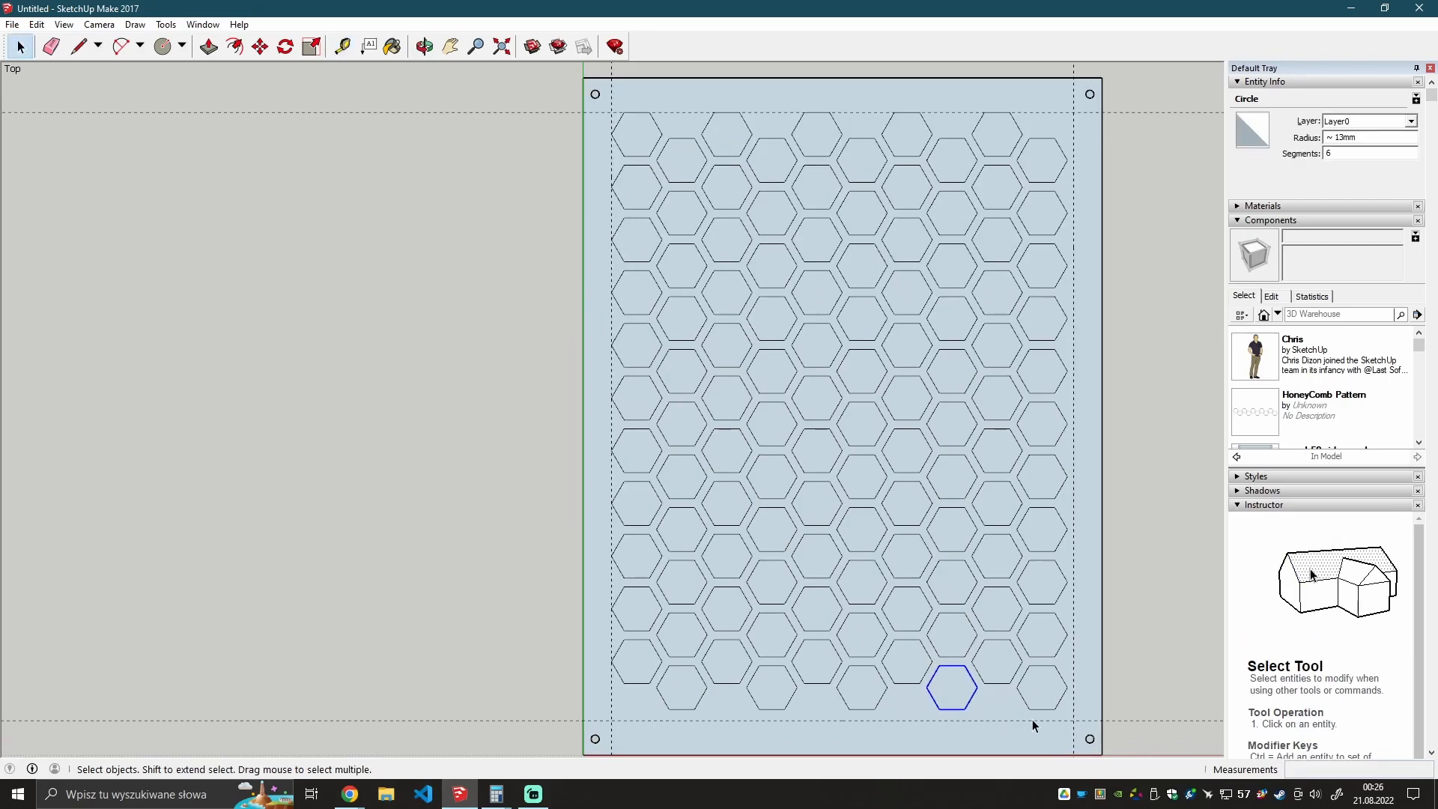
left_click_drag(1060, 714, 649, 414)
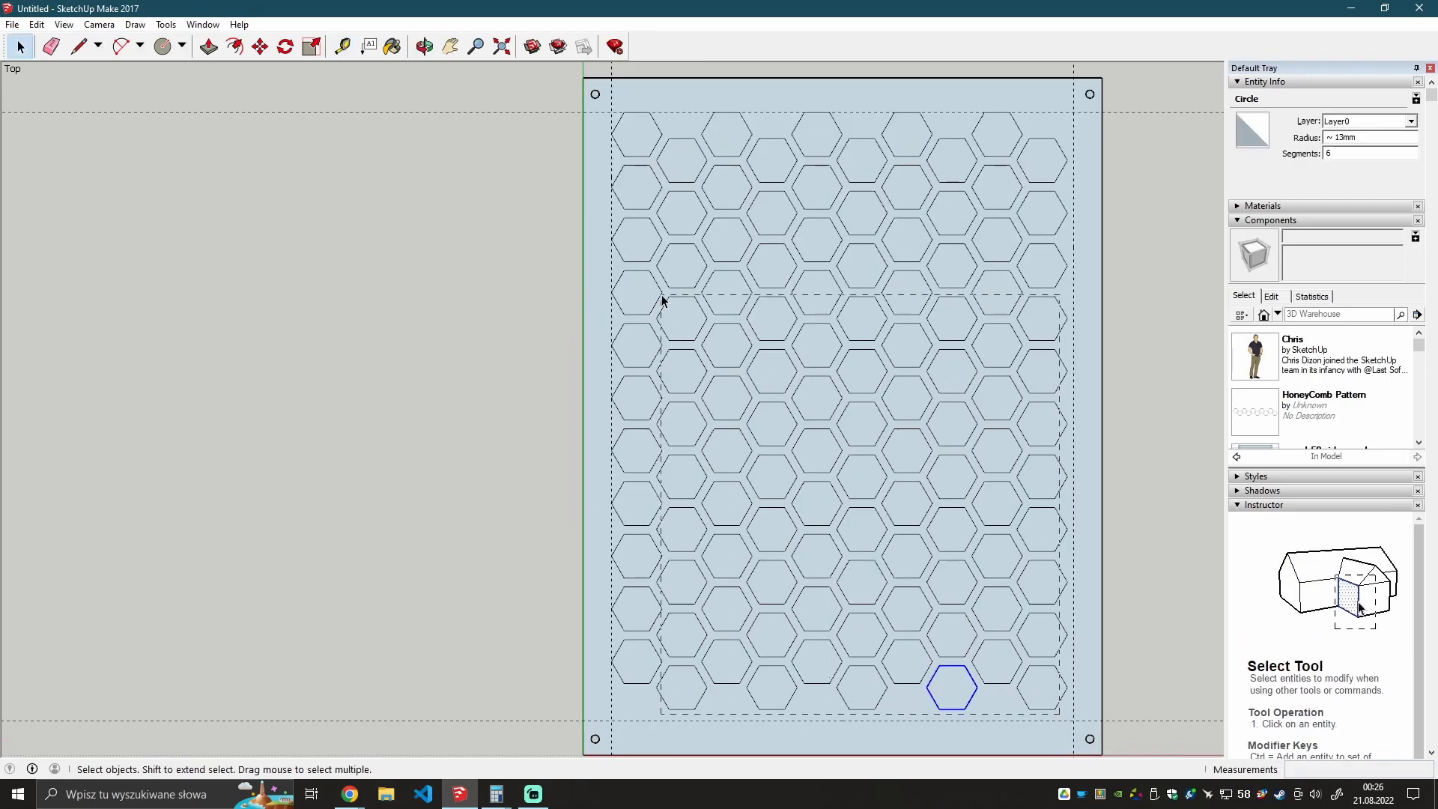
left_click_drag(640, 130, 640, 127)
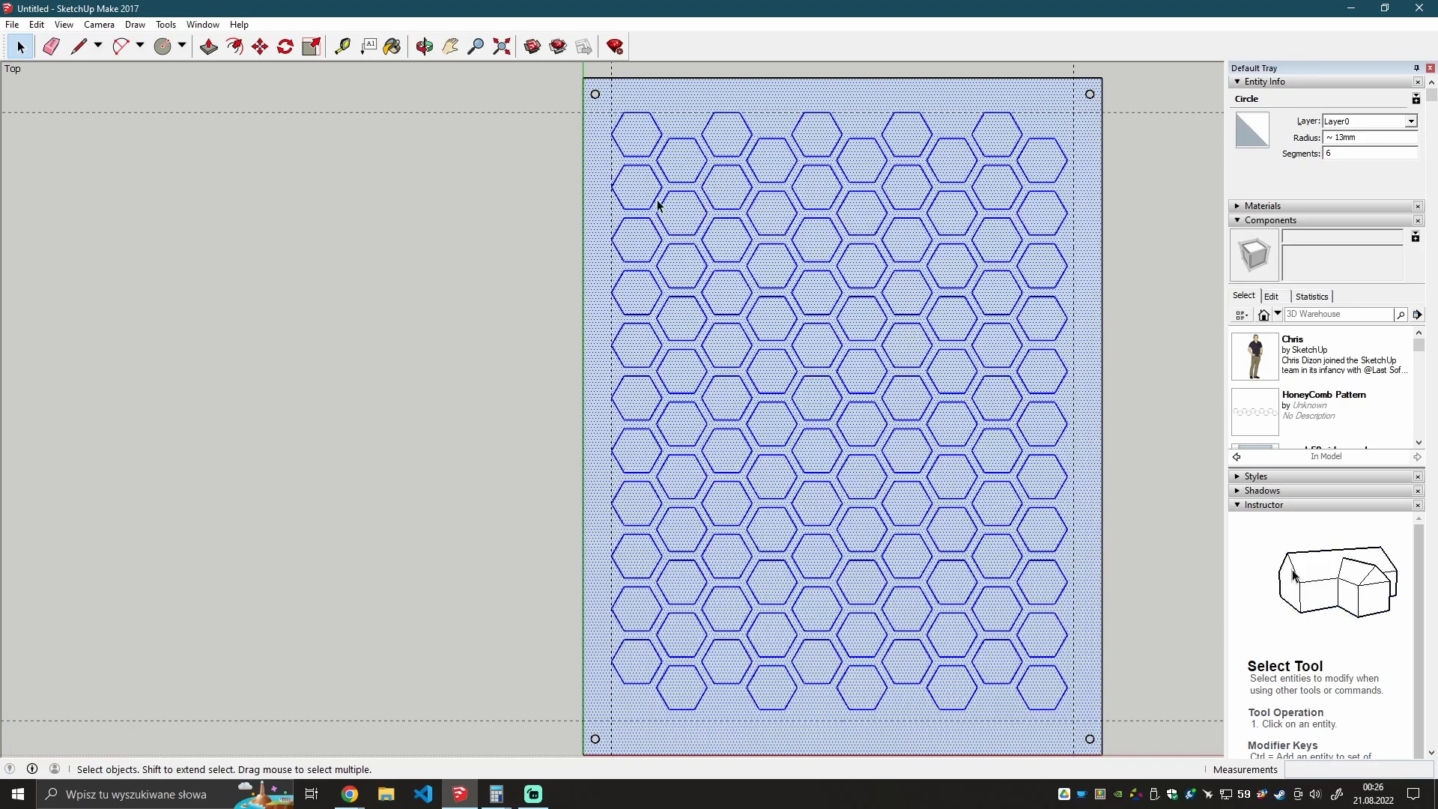
left_click(681, 134, "shift")
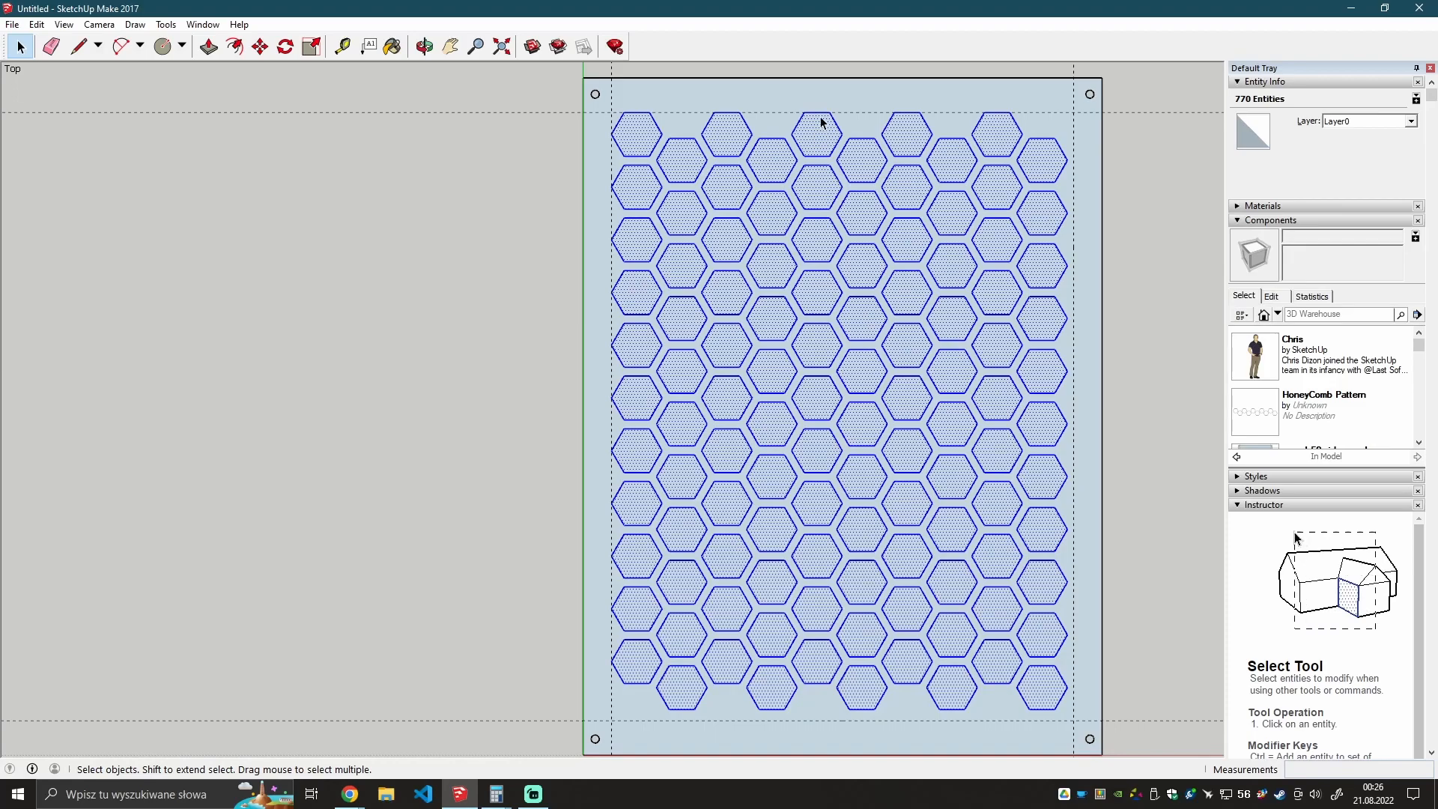
Try to shift the selected hexagon pattern 3 mm sideways along the red axis, undoing each attempt.
key("m")
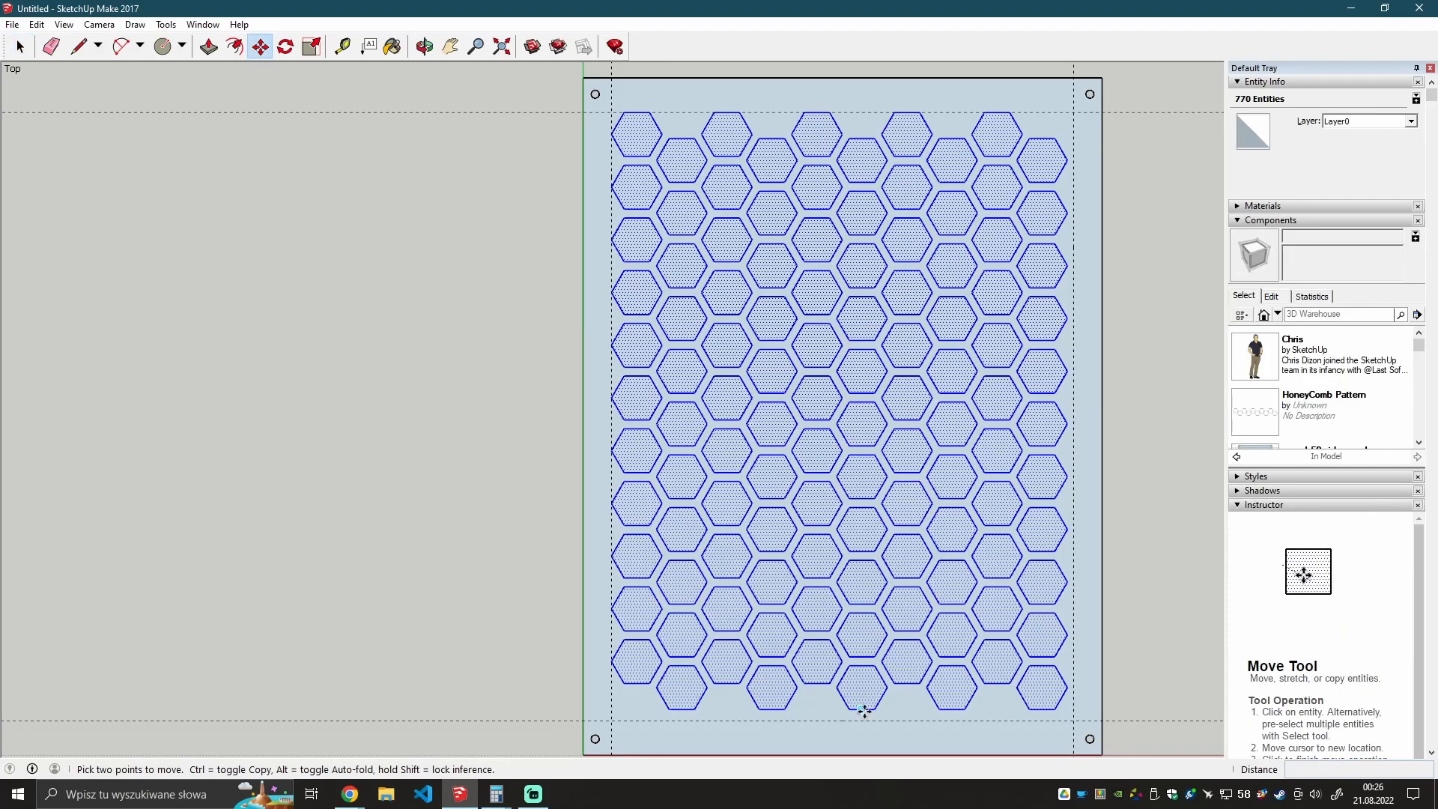
left_click(864, 710)
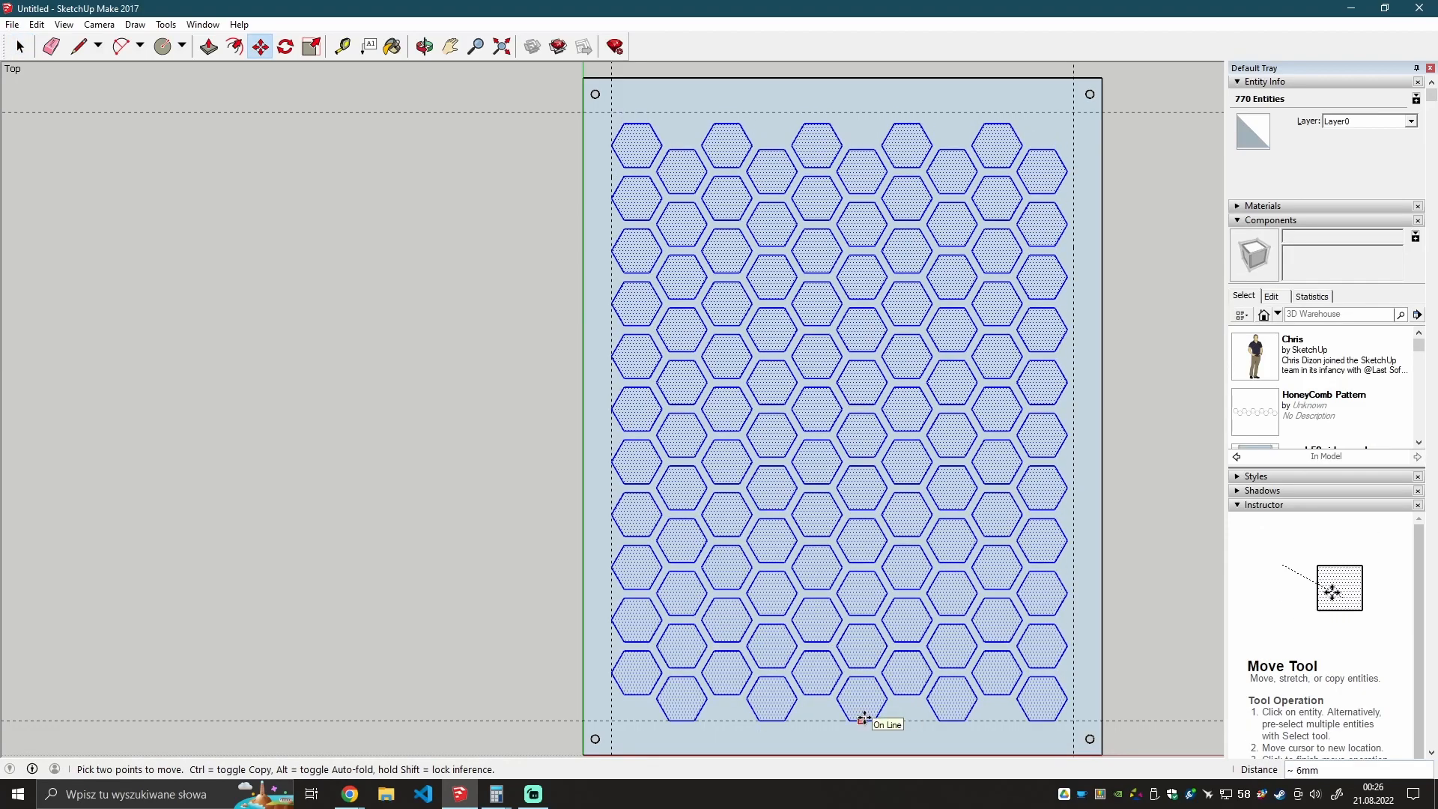
type("3")
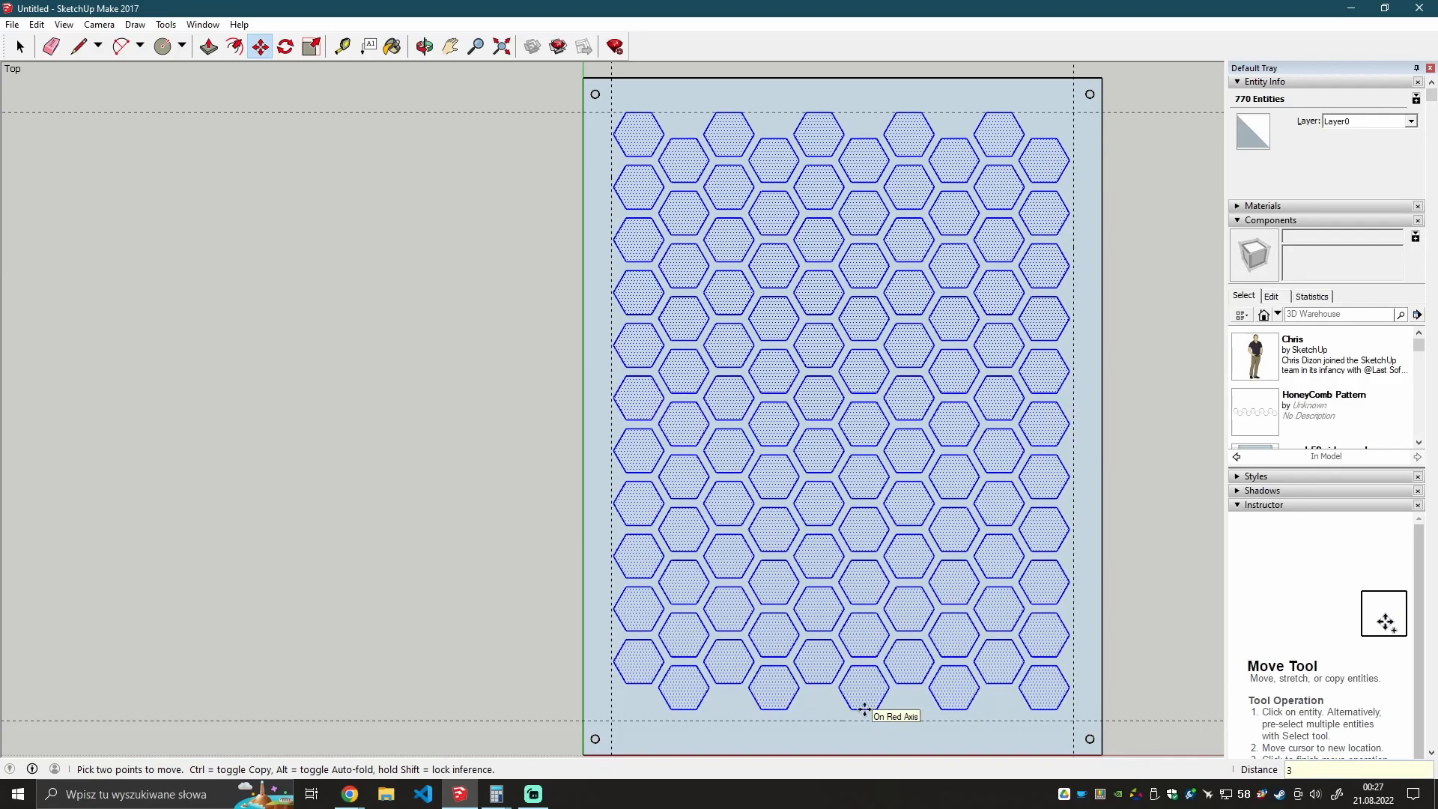
key("Return")
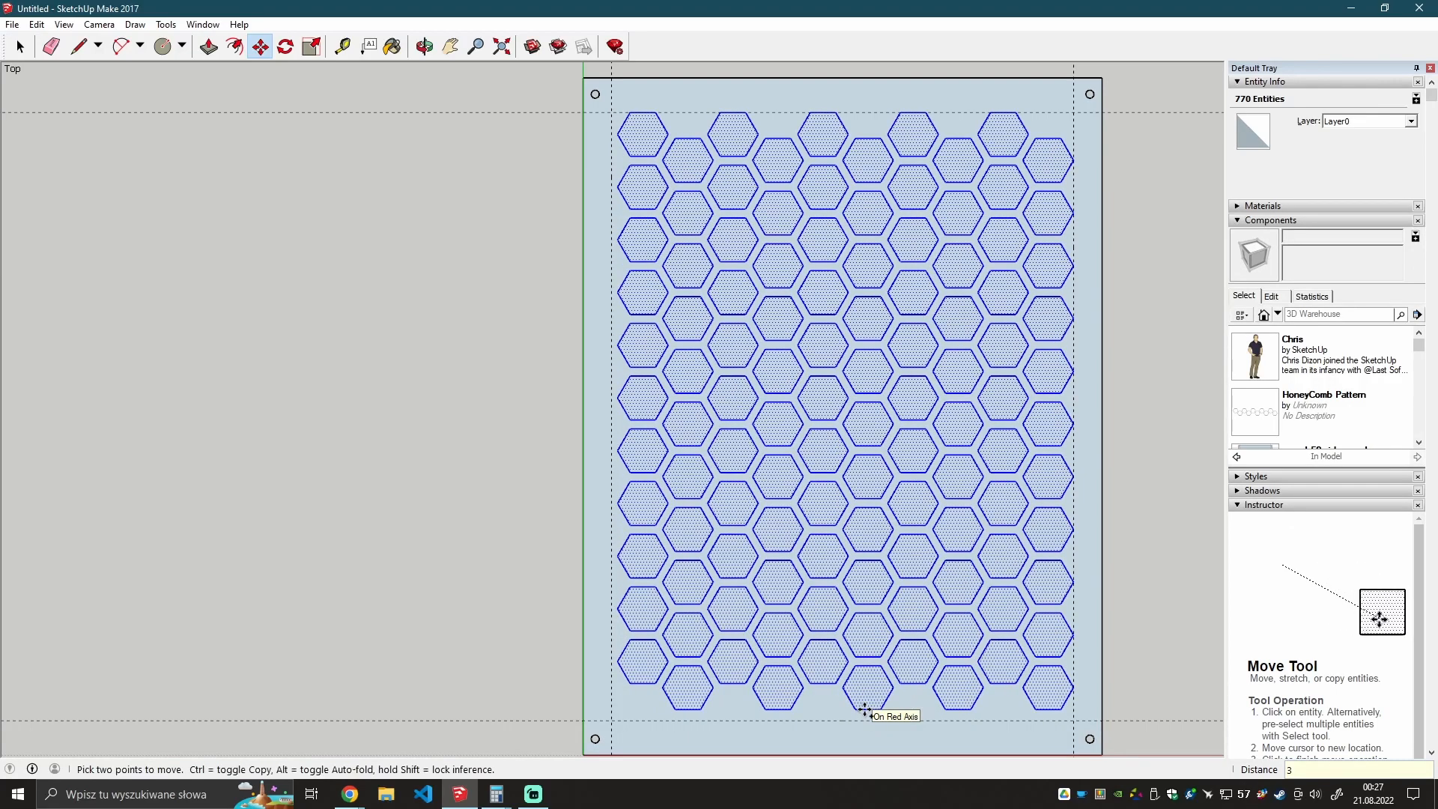
key("ctrl+z")
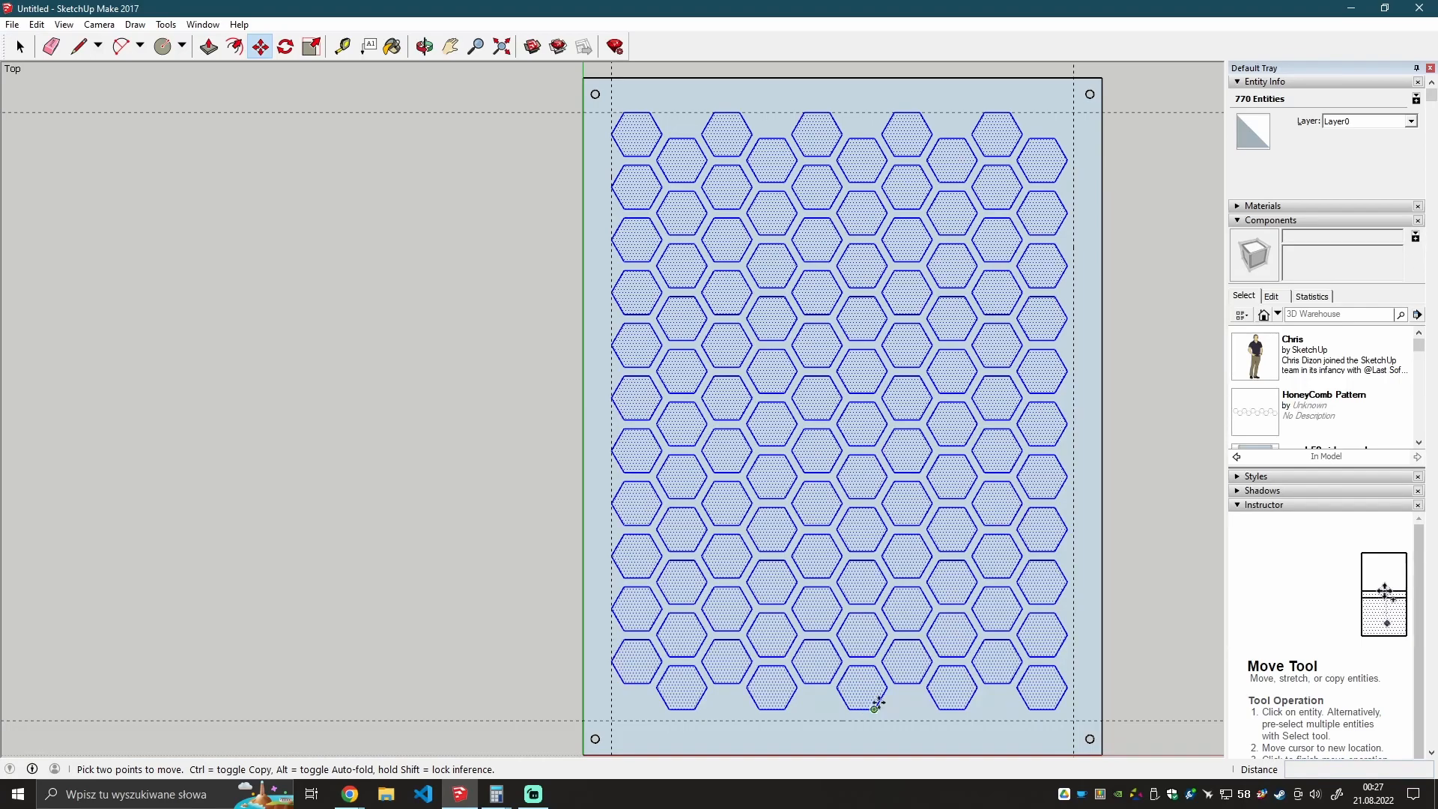
left_click(862, 710)
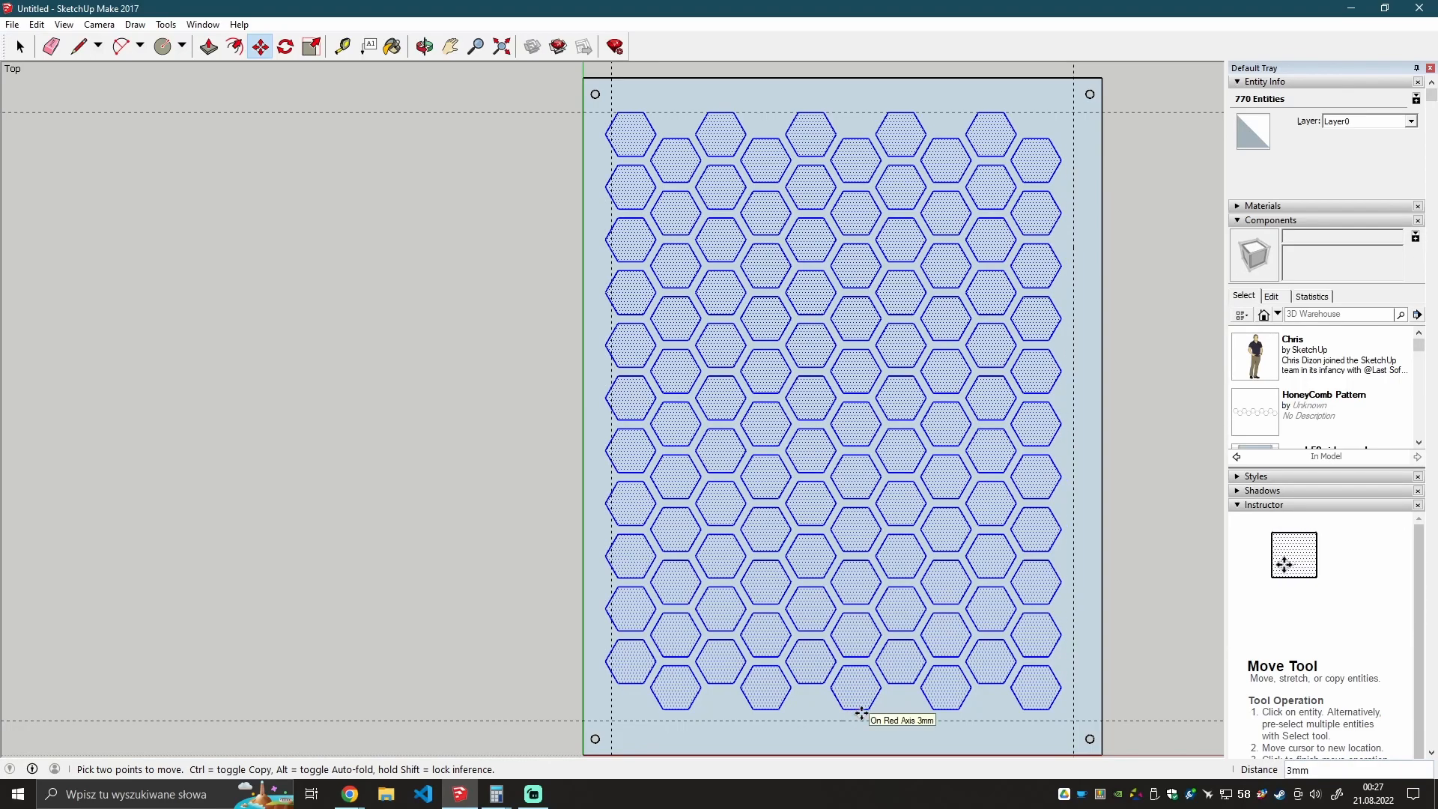
scroll(857, 710, "up", 1)
left_click(856, 710)
key("ctrl+z")
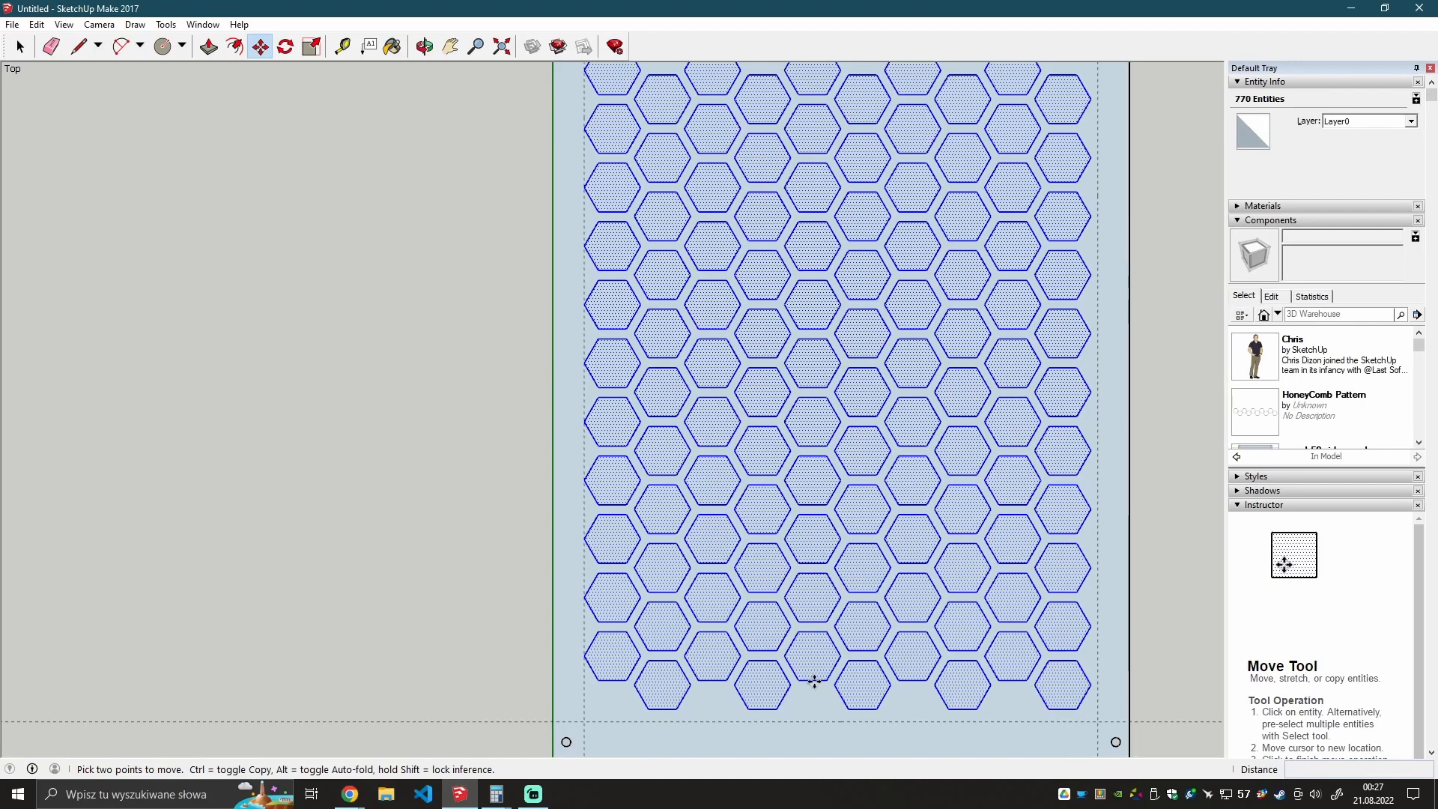
Centre the selected pattern within the margin guides by moving it 3 mm down and 1,5 mm to the right.
left_click(814, 681)
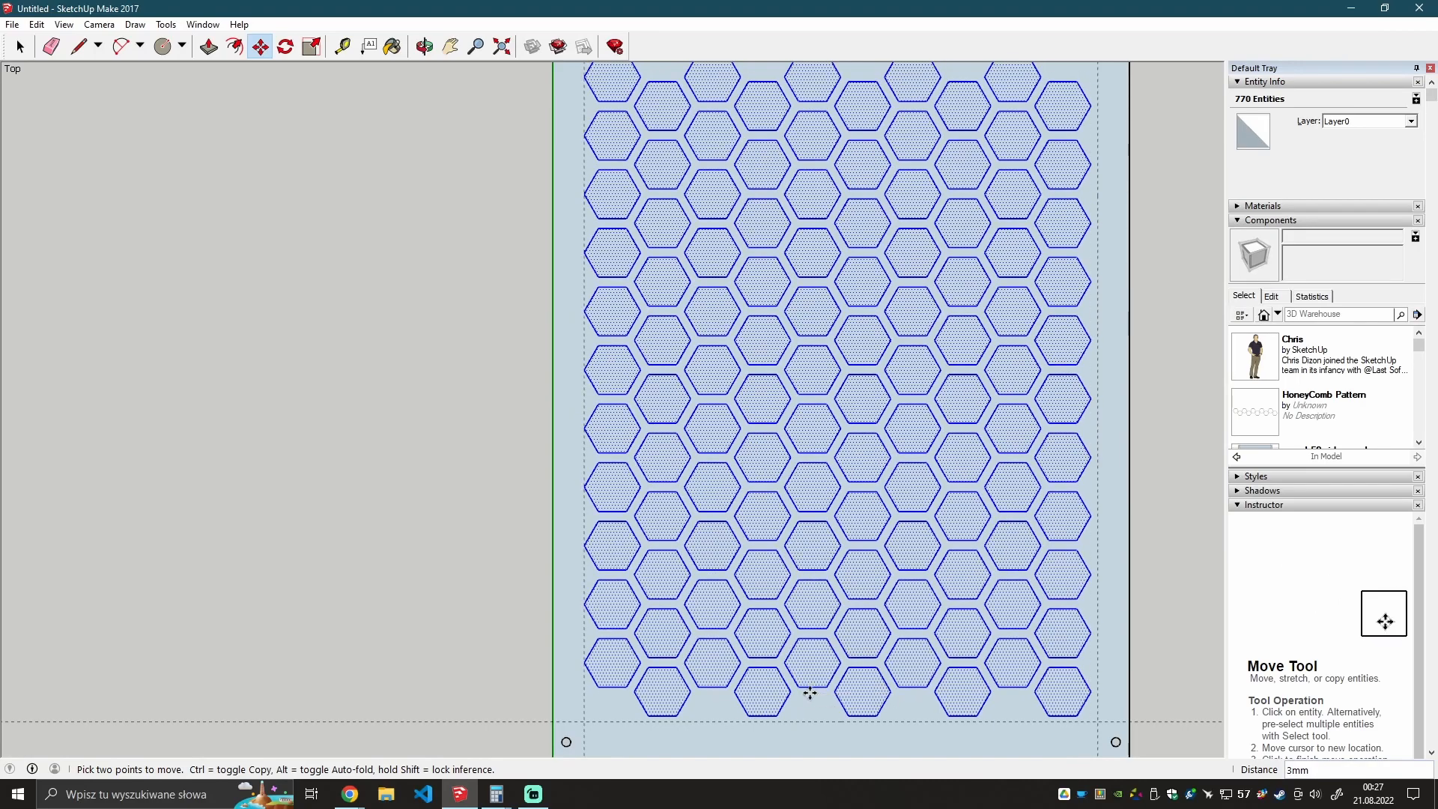
type("3")
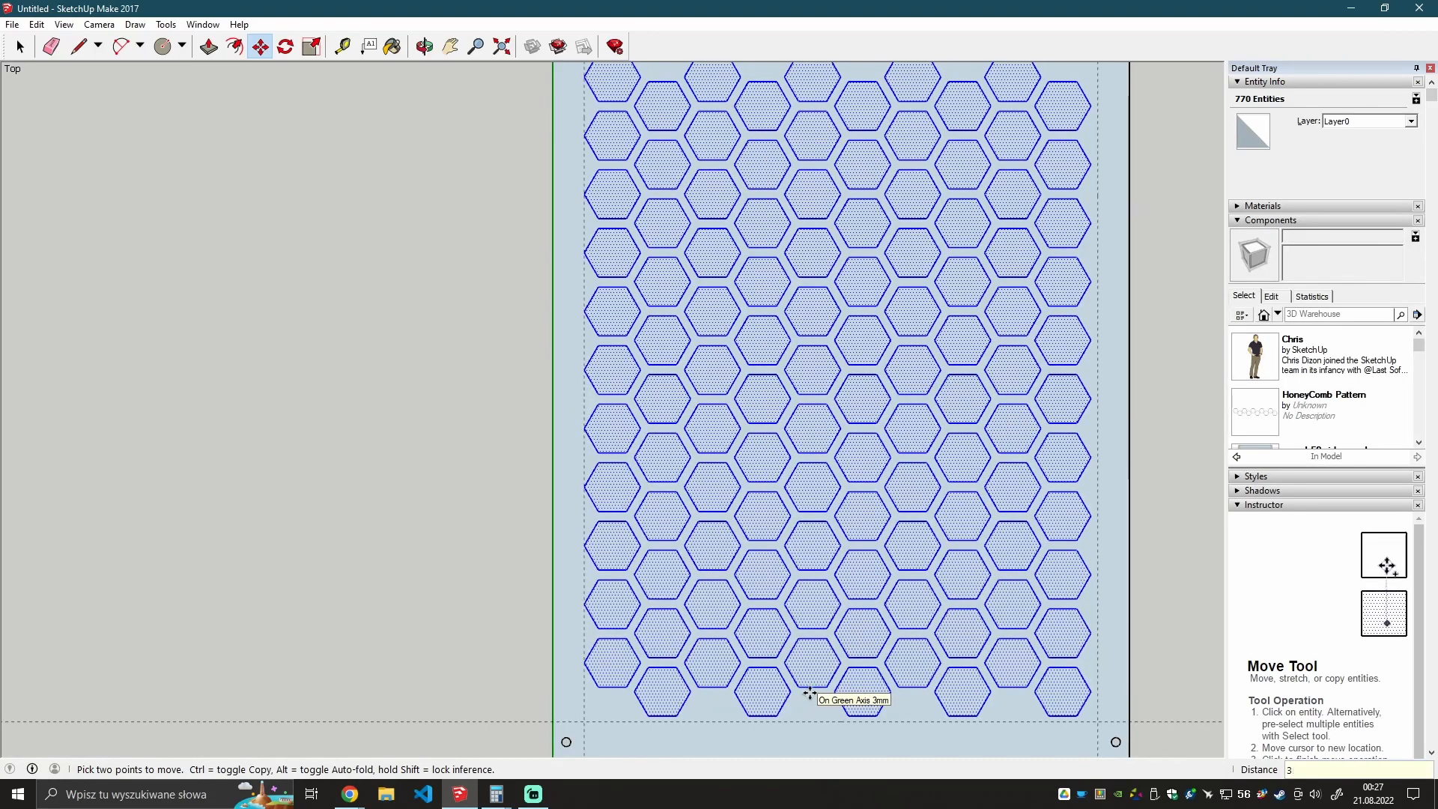
key("Return")
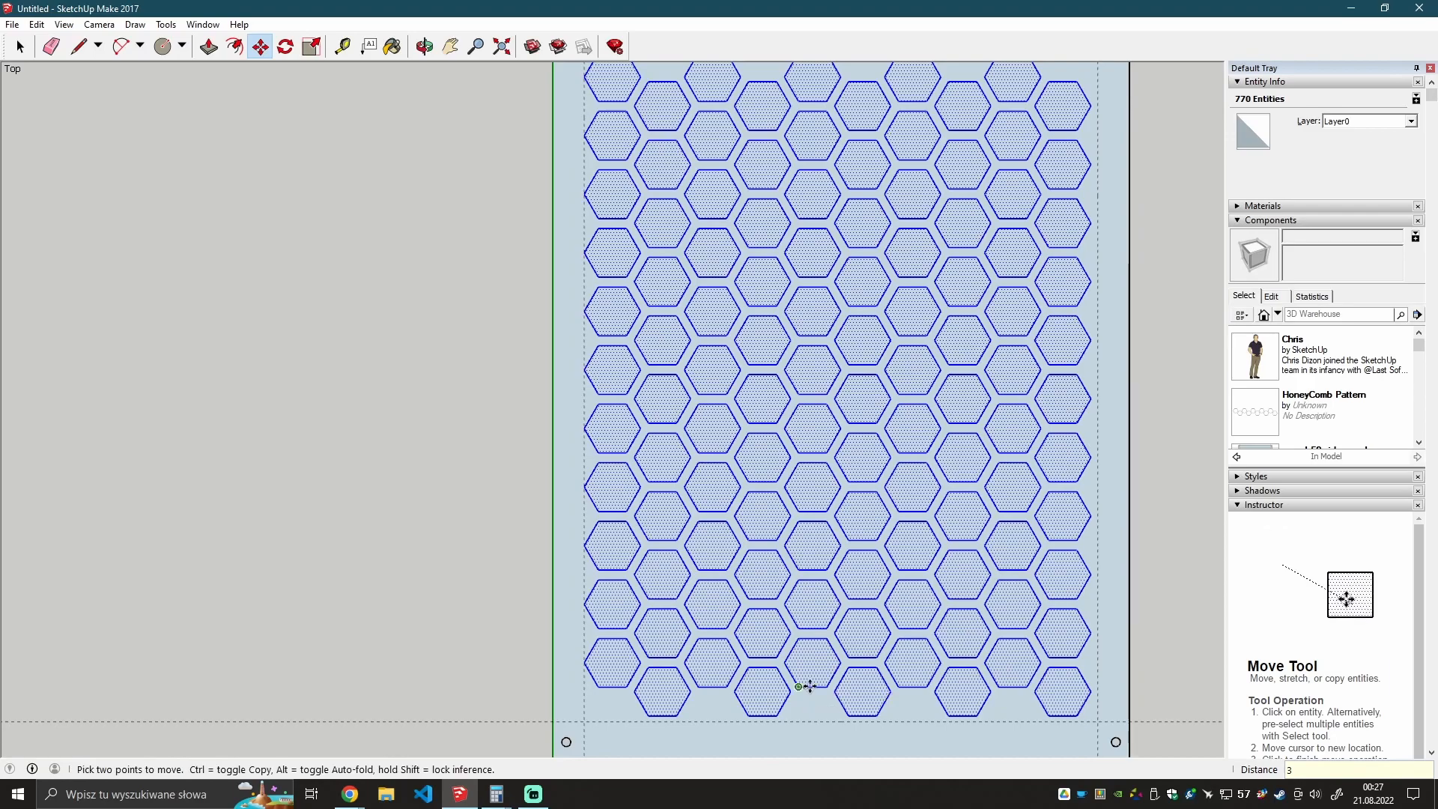
left_click(1090, 633)
type("1,5")
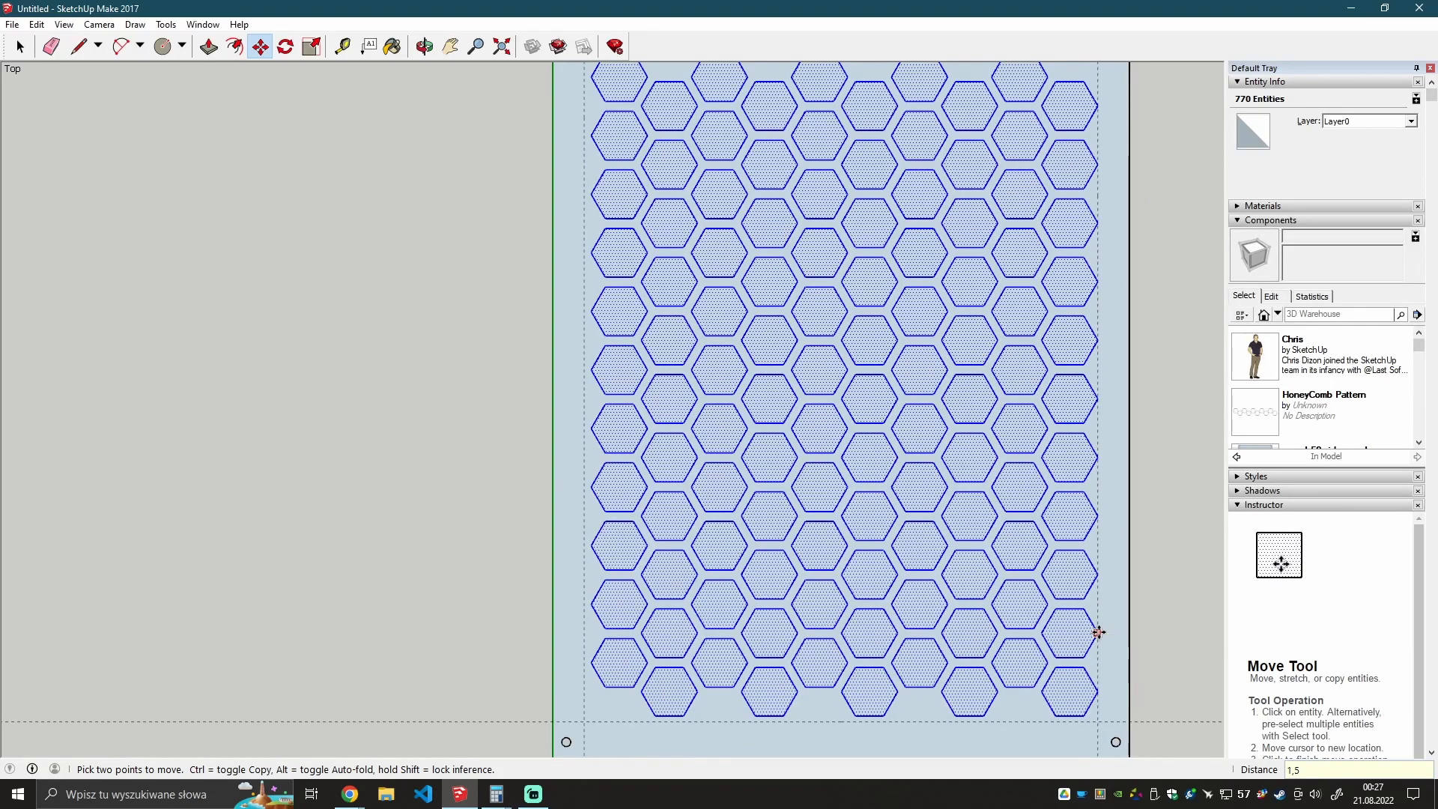
key("Return")
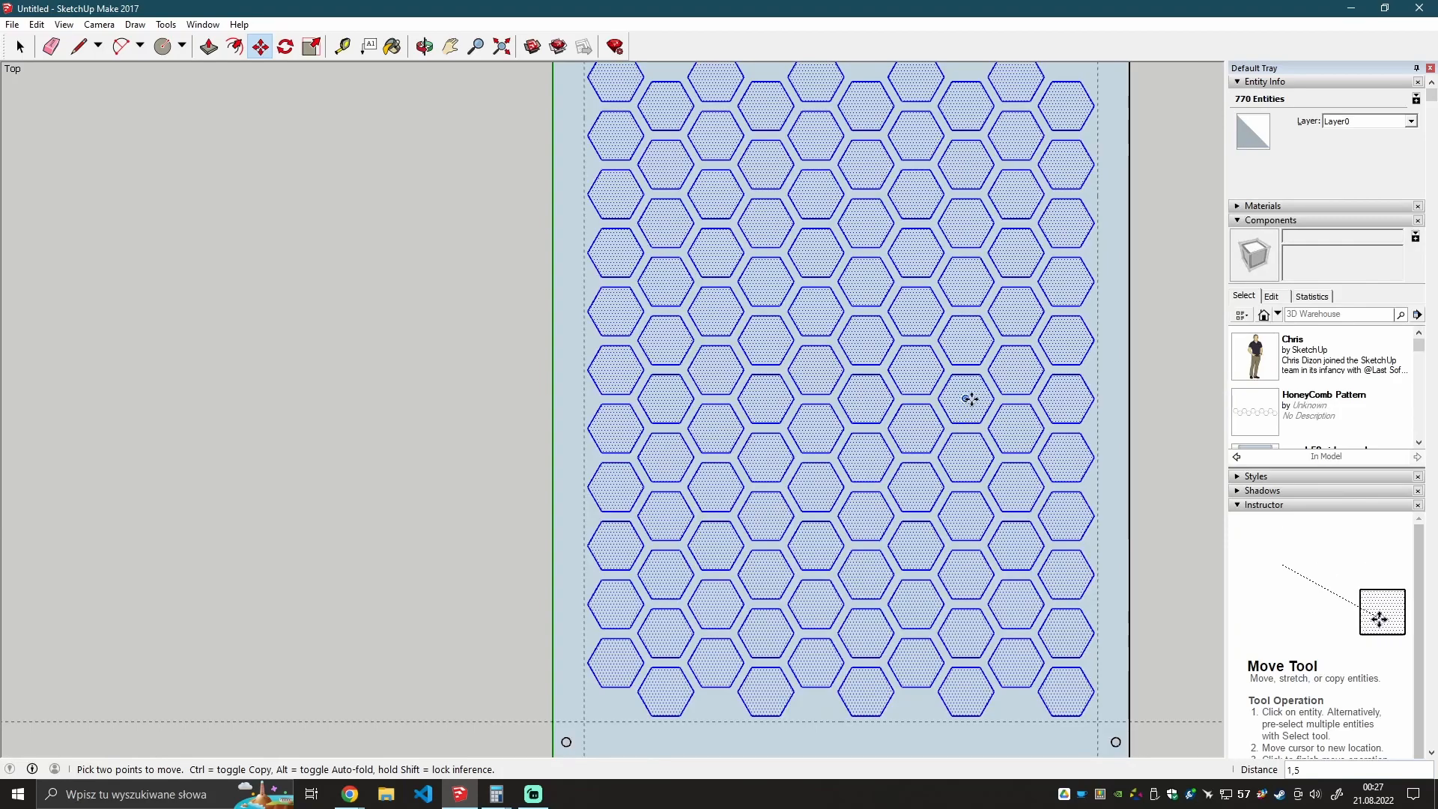
Delete individual hexagon faces near the panel's right margin guide to cut openings, beginning around mid-height and working down.
key("space")
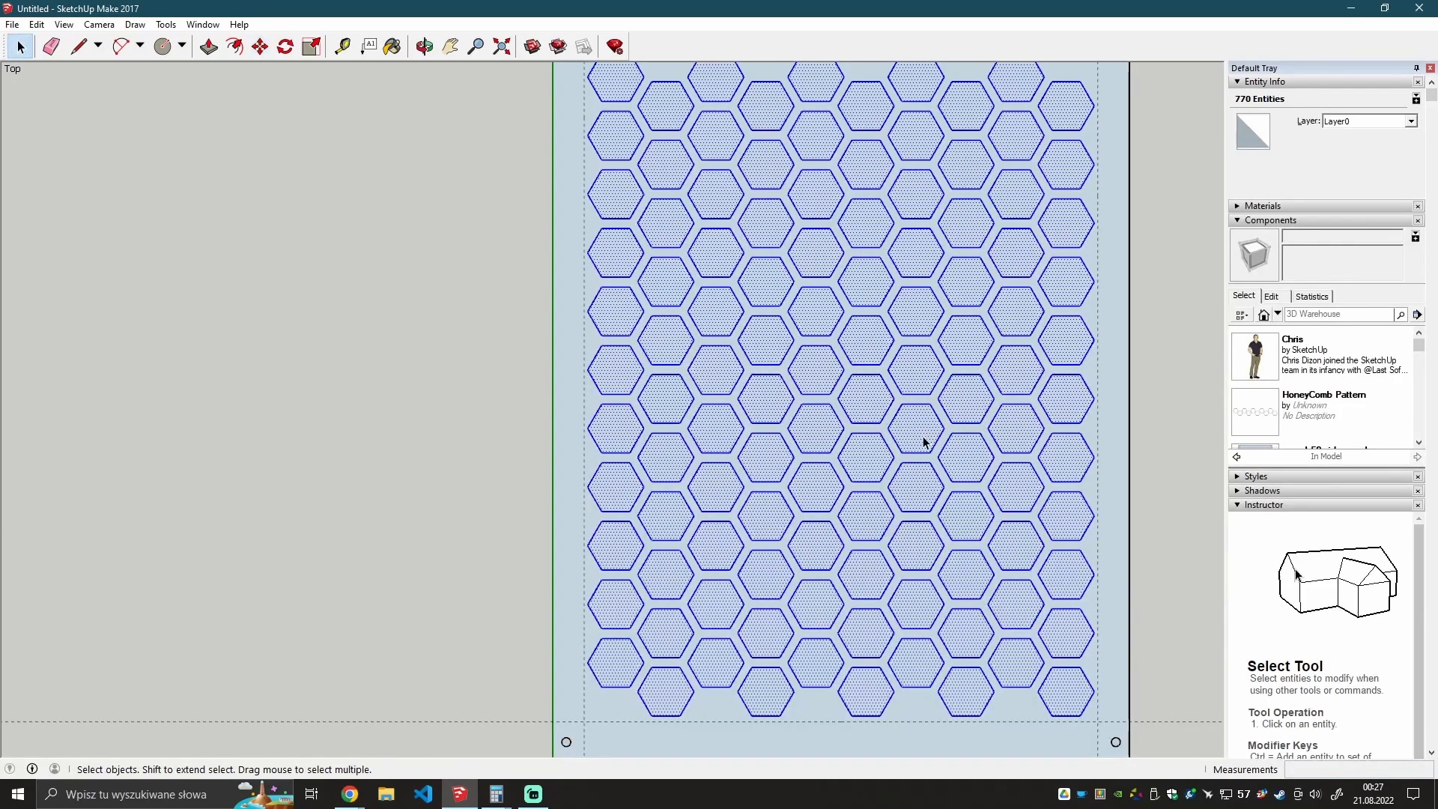
left_click(918, 433)
double_click(969, 416)
left_click(968, 408)
key("Delete")
left_click(967, 461)
key("Delete")
left_click(1016, 434)
key("Delete")
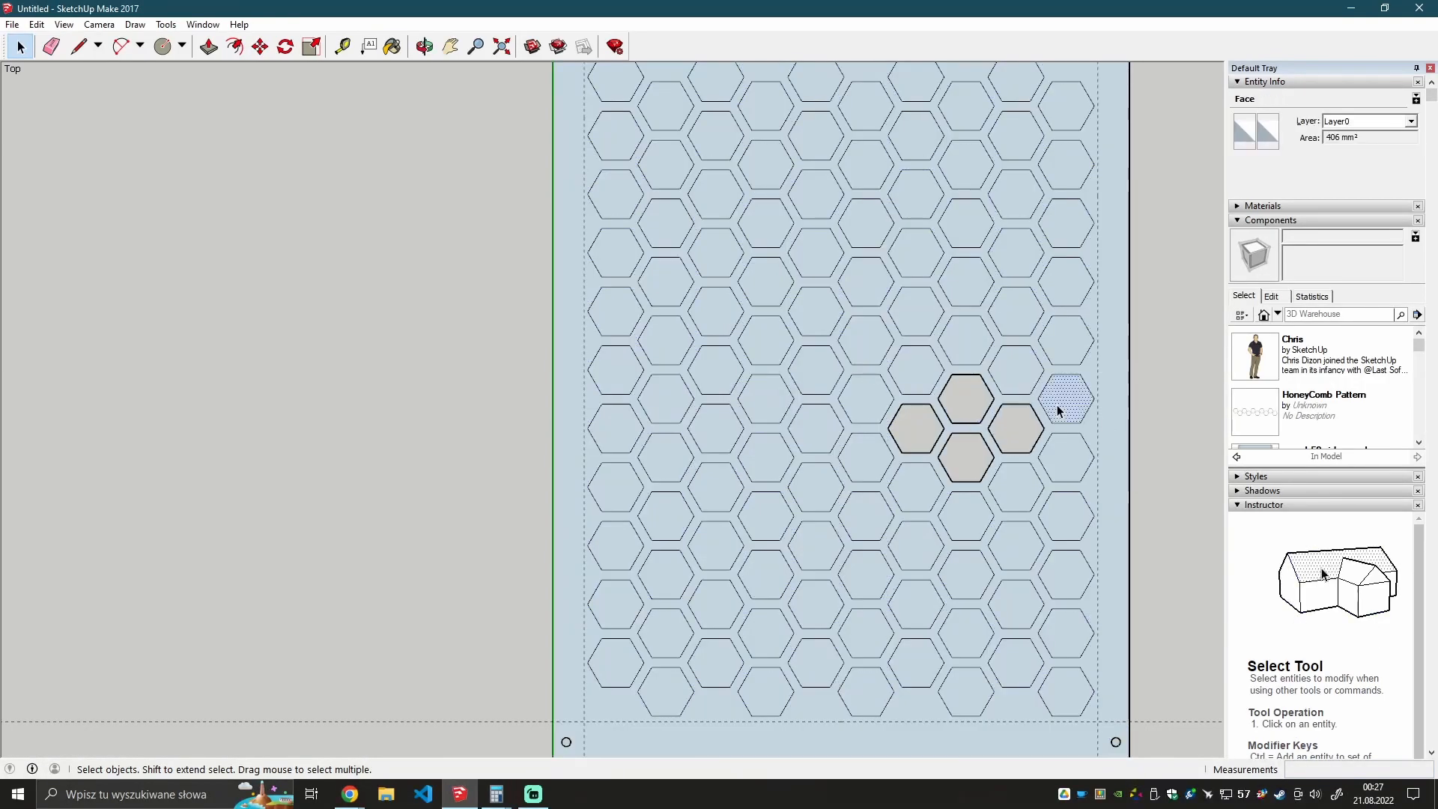
left_click(1058, 406)
key("Delete")
left_click(1016, 663)
key("Delete")
left_click(1064, 644)
key("Delete")
triple_click(1111, 599)
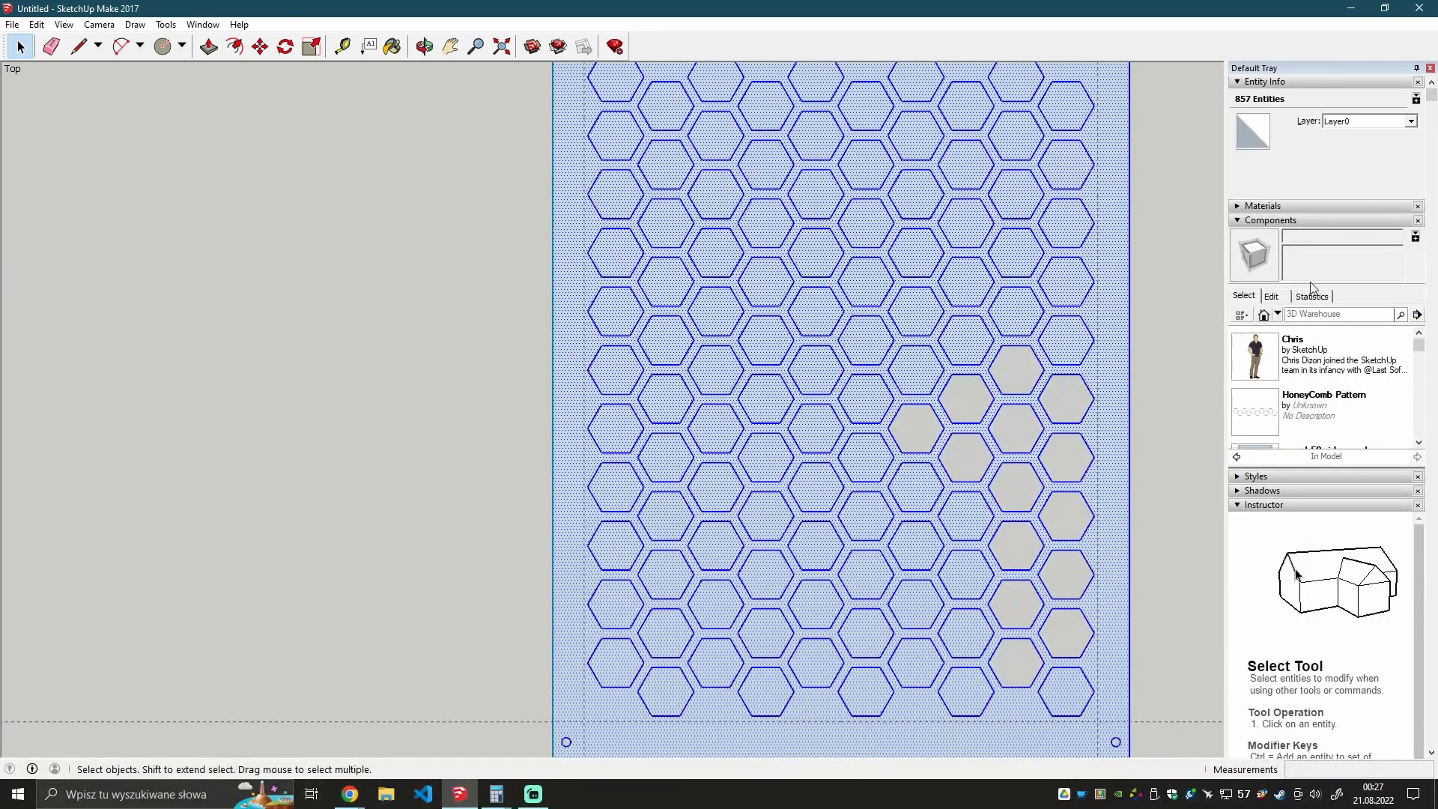
left_click(1271, 296)
scroll(1277, 300, "down", 3)
left_click(1244, 207)
right_click(1305, 309)
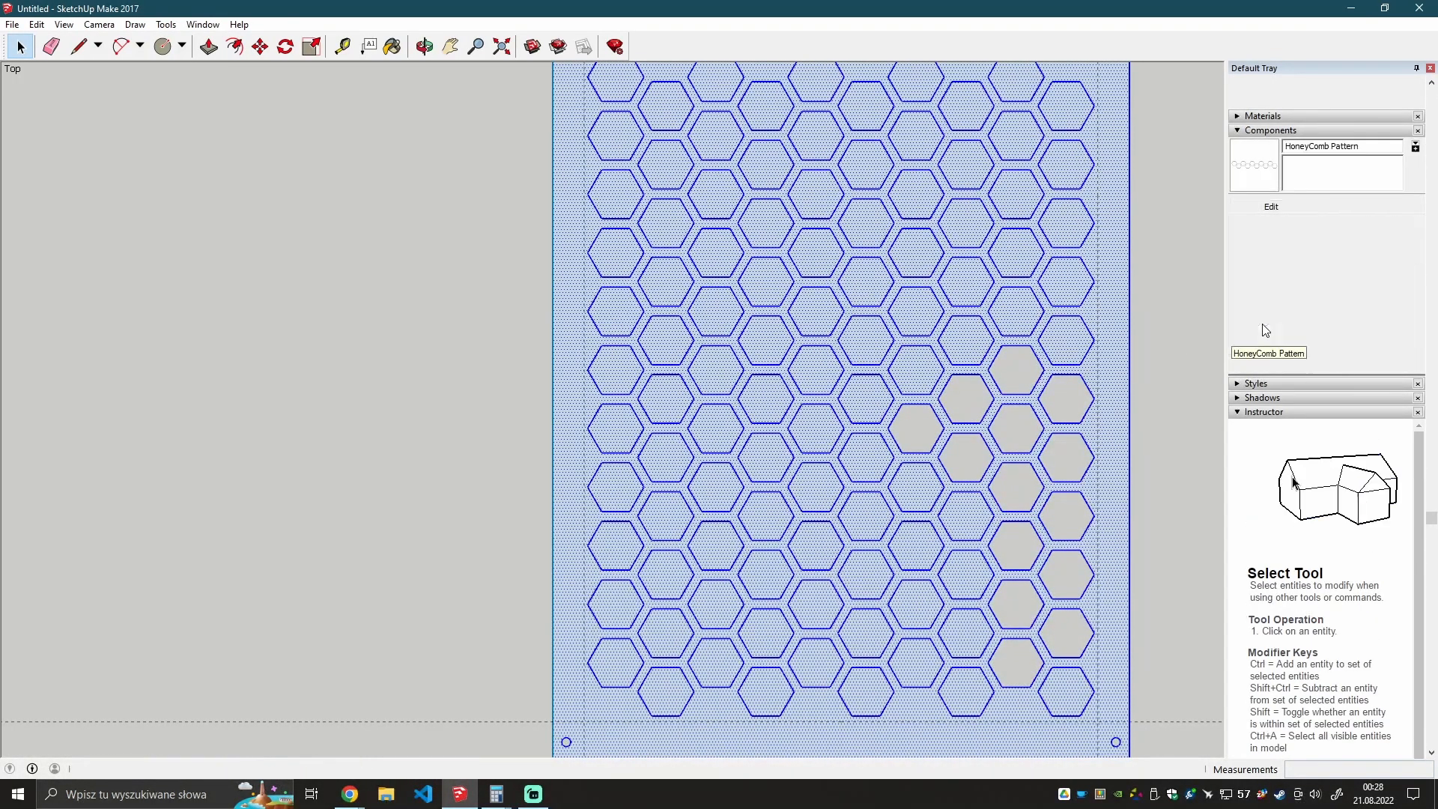
left_click(1265, 327)
Delete the remaining hexagon faces in the panel's lower-right area, continuing along the lowest rows towards the middle columns.
key("space")
left_click(1066, 690)
key("Delete")
left_click(958, 625)
key("Delete")
left_click(966, 694)
key("Delete")
left_click(916, 660)
left_click(866, 640)
key("Delete")
left_click(865, 693)
key("Delete")
left_click(817, 663)
key("Delete")
left_click(765, 703)
key("Delete")
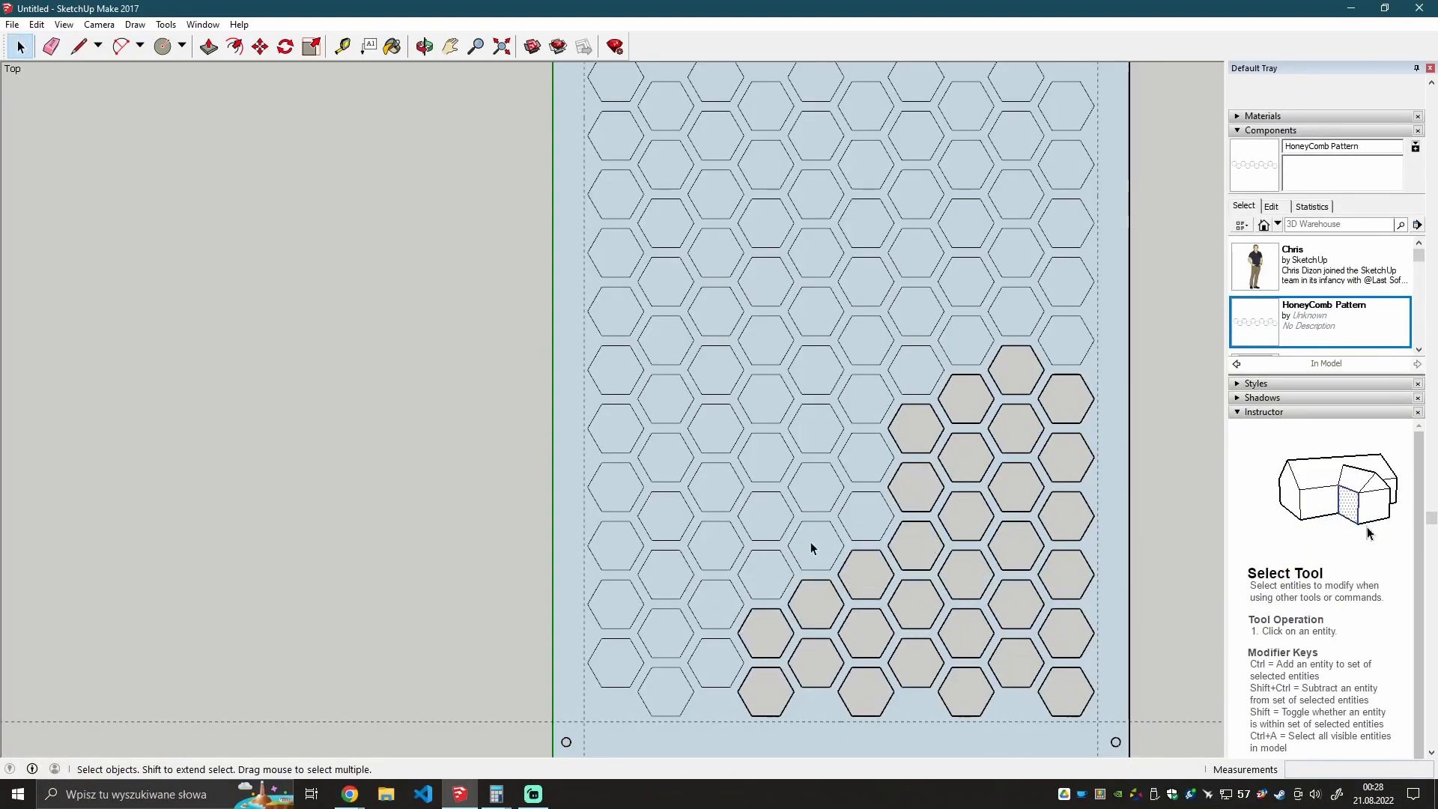
Cut open the lower-left part of the honeycomb by deleting its hexagon faces up to the panel's middle rows.
left_click(614, 662)
key("Delete")
left_click(615, 604)
key("Delete")
left_click(715, 545)
key("Delete")
left_click(665, 515)
key("Delete")
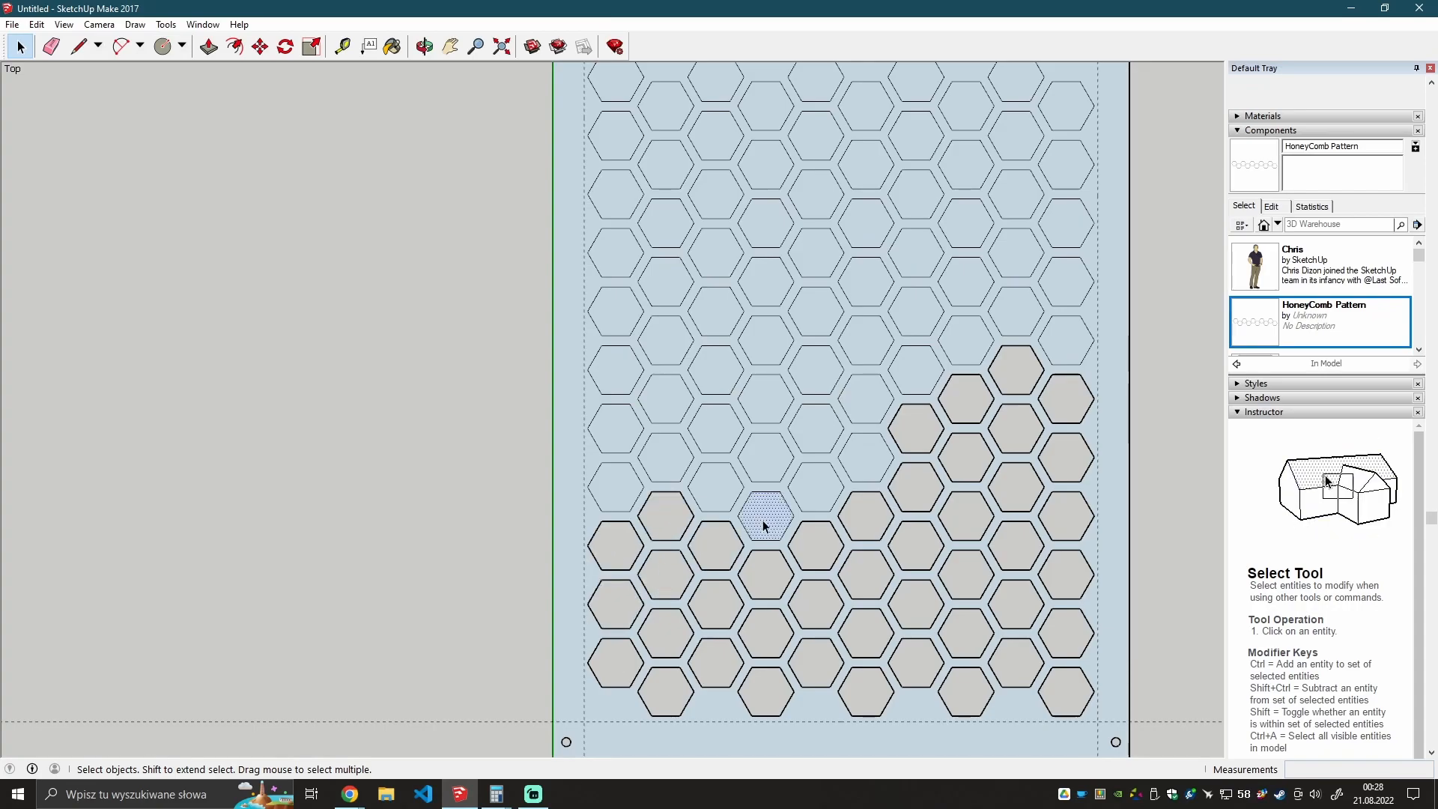
Remove the hexagon faces across the panel's middle rows, working from the left columns towards the right margin guide.
left_click(666, 400)
key("Delete")
left_click(716, 372)
key("Delete")
left_click(765, 345)
key("Delete")
left_click(814, 369)
key("Delete")
key("Delete")
scroll(861, 353, "down", 2)
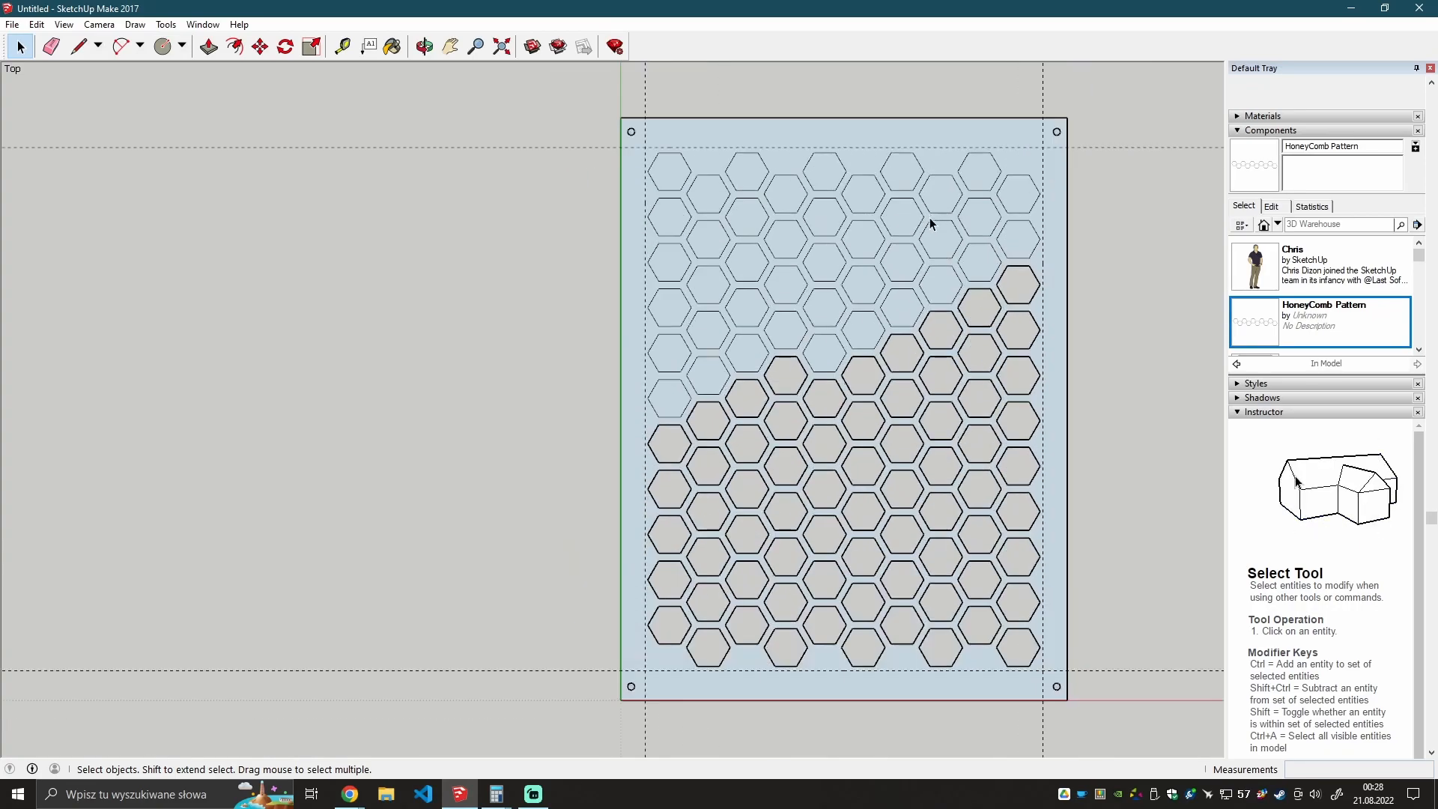
Select the remaining hexagon faces in the panel's upper-right columns together and delete them.
left_click(983, 223, "ctrl")
left_click(980, 175, "ctrl")
left_click(942, 196, "ctrl")
left_click(934, 236, "ctrl")
left_click(935, 283, "ctrl")
left_click(904, 304, "ctrl")
left_click(902, 175, "ctrl")
key("Delete")
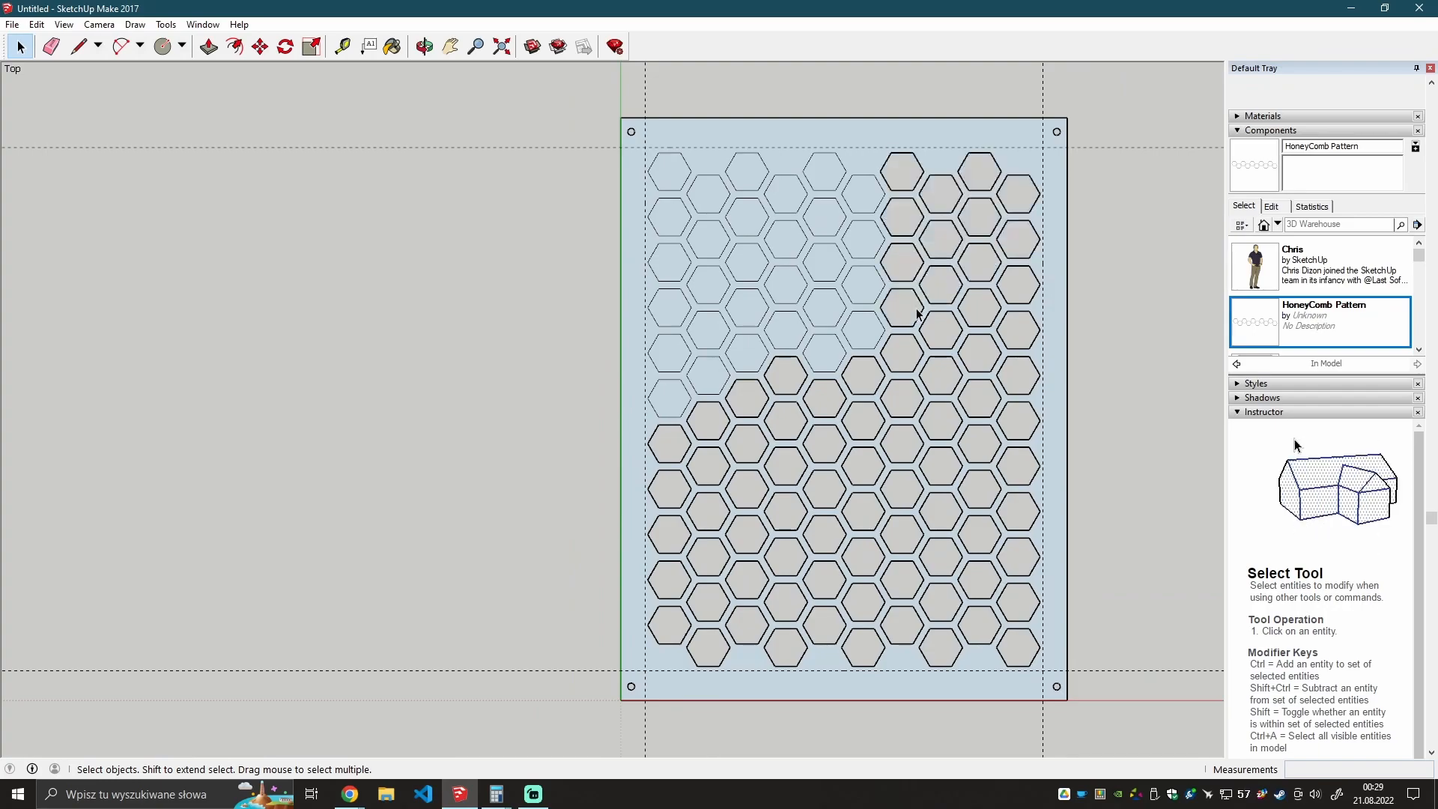
Delete the remaining hexagon faces in the three upper-middle columns of the honeycomb.
key("ctrl+z")
key("ctrl+z")
key("ctrl+z")
key("ctrl+z")
key("ctrl+z")
key("ctrl+z")
key("ctrl+z")
key("ctrl+z")
key("ctrl+z")
key("ctrl+z")
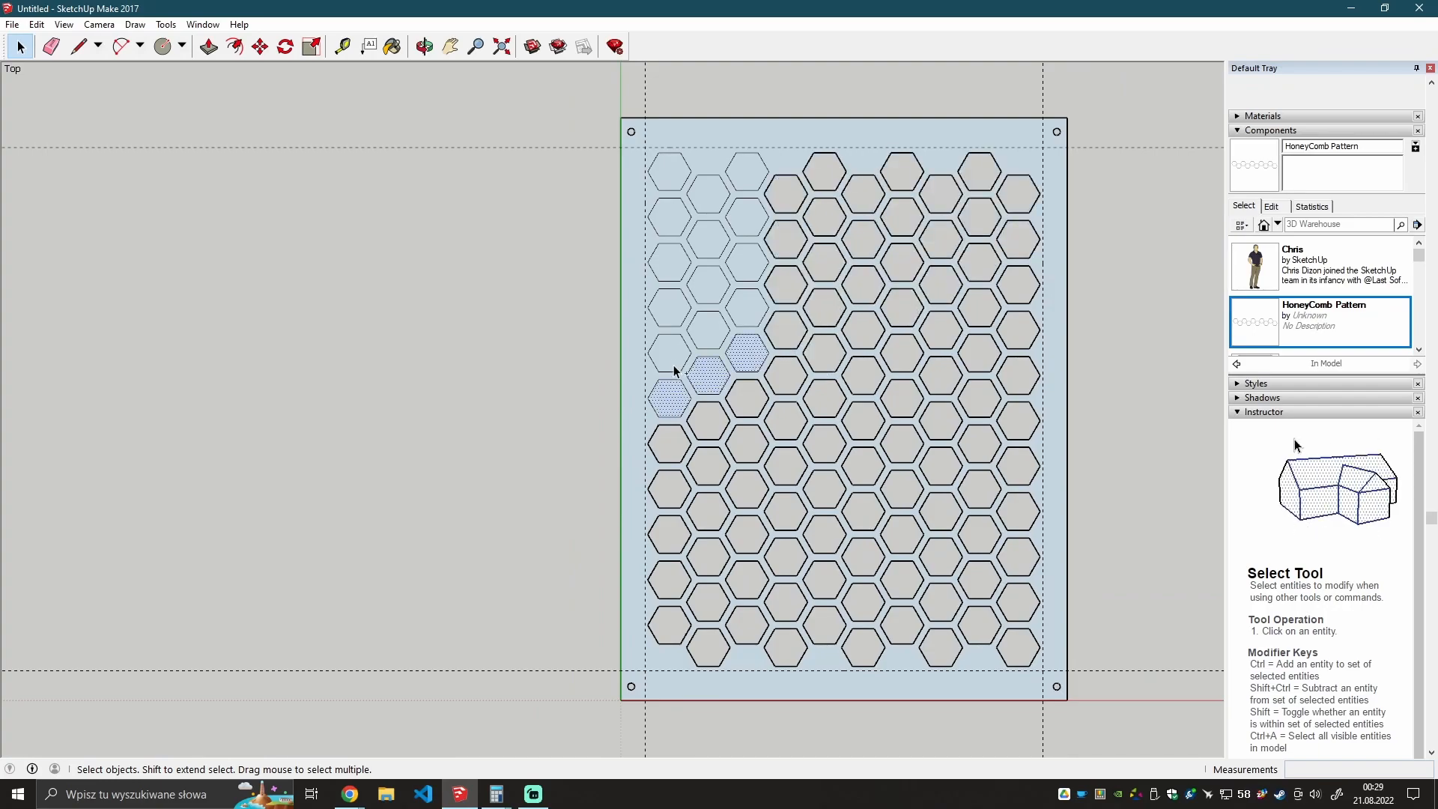
Select and delete the last hexagon faces in the three leftmost columns of the panel's upper half.
key("ctrl+z")
key("ctrl+z")
key("ctrl+z")
key("ctrl+z")
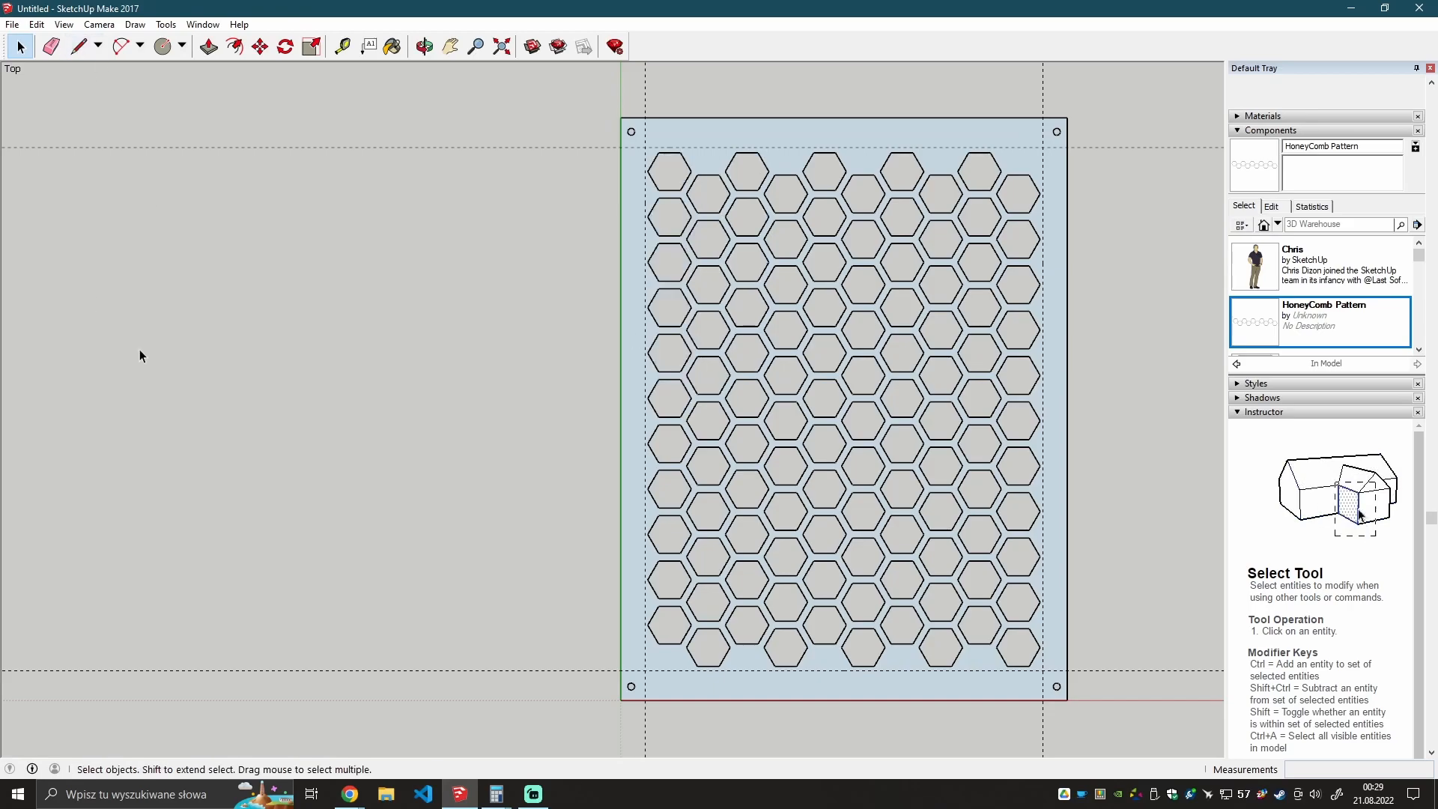